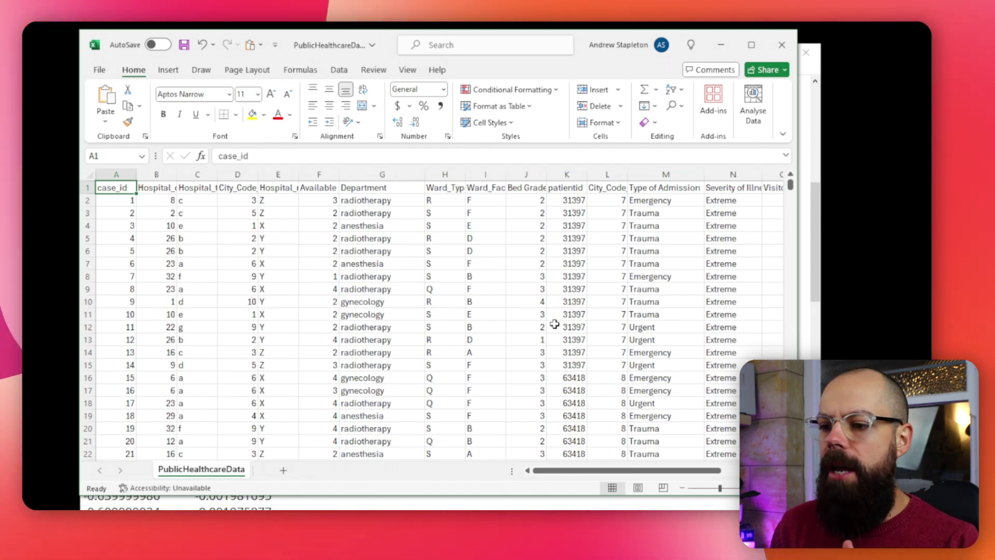
Step: Look through the rows of the PublicHealthcareData spreadsheet and return to its beginning
{"action": "scroll", "coordinate": [518, 327], "scroll_direction": "down", "scroll_amount": 10}
{"action": "scroll", "coordinate": [518, 328], "scroll_direction": "up", "scroll_amount": 10}
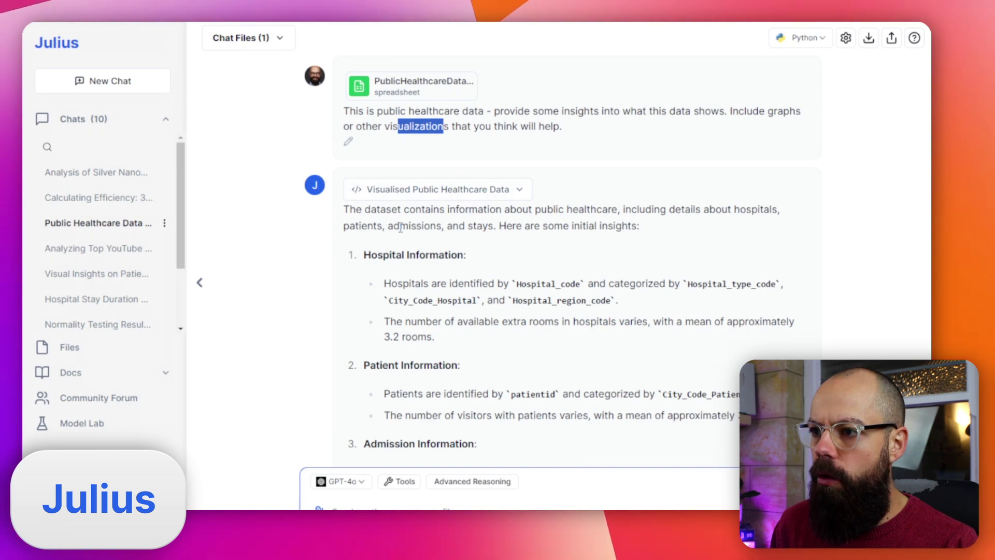
Step: In Julius, expand the Python code behind Visualised Public Healthcare Data, read its description and collapse it again
{"action": "scroll", "coordinate": [401, 228], "scroll_direction": "down", "scroll_amount": 3}
{"action": "scroll", "coordinate": [518, 155], "scroll_direction": "up", "scroll_amount": 2}
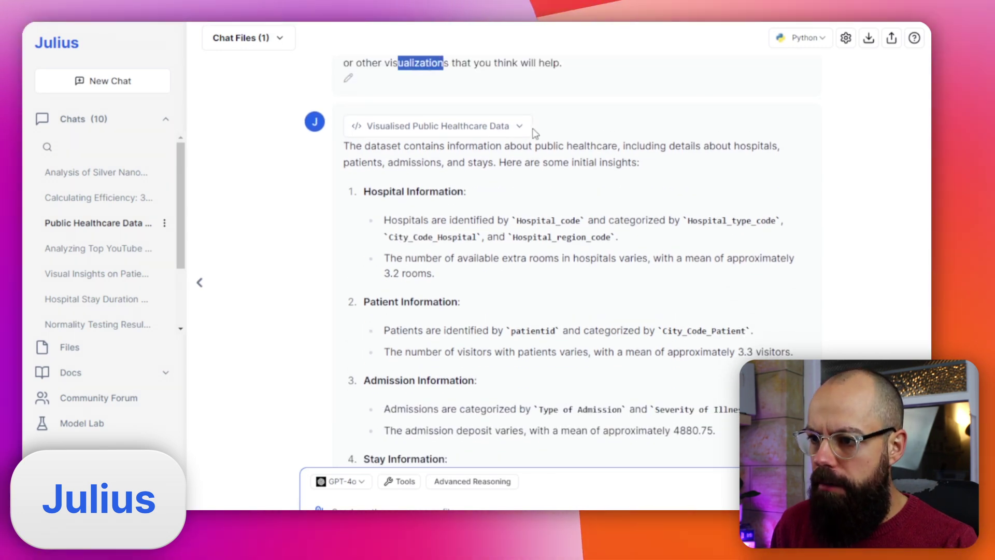
{"action": "left_click", "coordinate": [519, 127]}
{"action": "scroll", "coordinate": [502, 220], "scroll_direction": "down", "scroll_amount": 3}
{"action": "scroll", "coordinate": [415, 228], "scroll_direction": "up", "scroll_amount": 4}
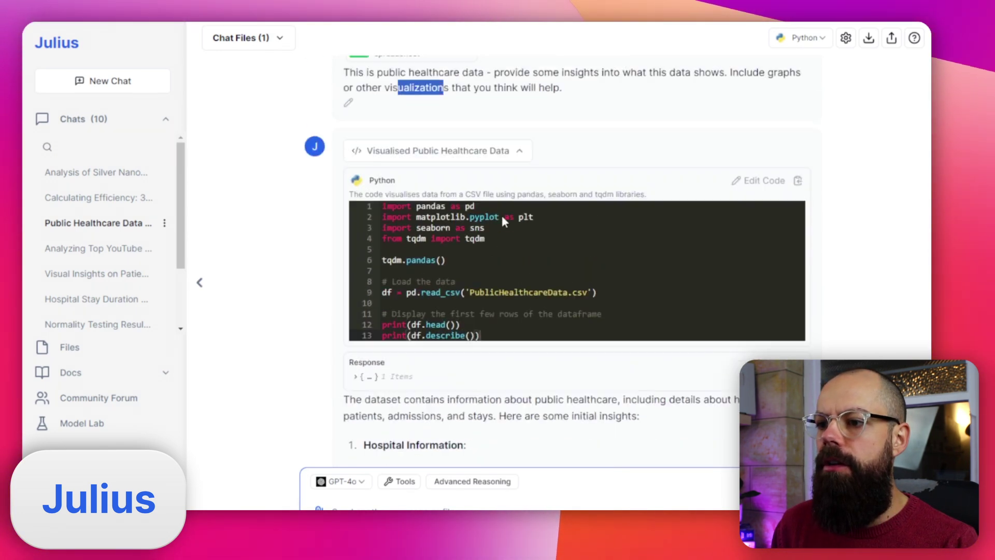
{"action": "left_click_drag", "start_coordinate": [379, 232], "coordinate": [403, 232]}
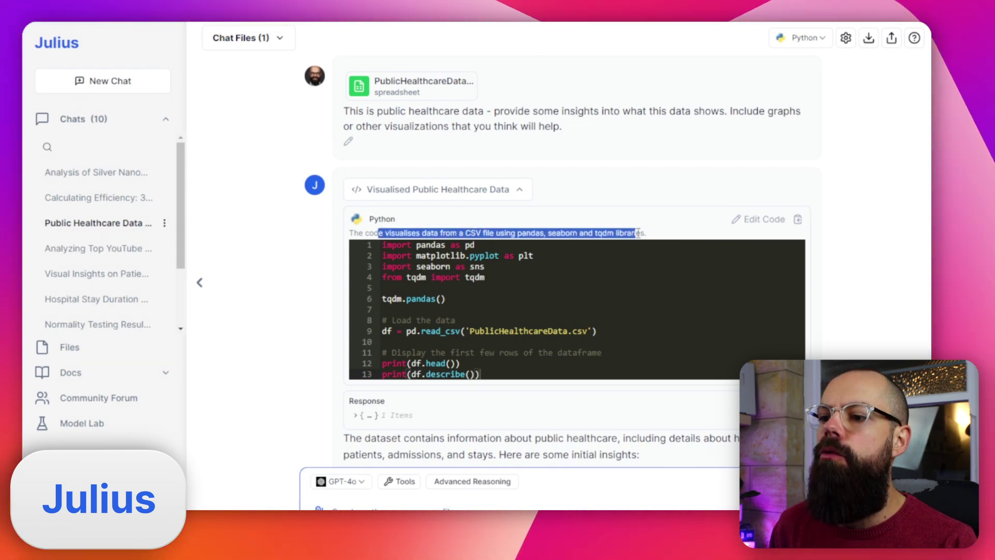
{"action": "left_click", "coordinate": [520, 190]}
Step: Review the written insights and the charts of hospital codes, admission types, illness severity and stay lengths in the response
{"action": "scroll", "coordinate": [499, 269], "scroll_direction": "down", "scroll_amount": 5}
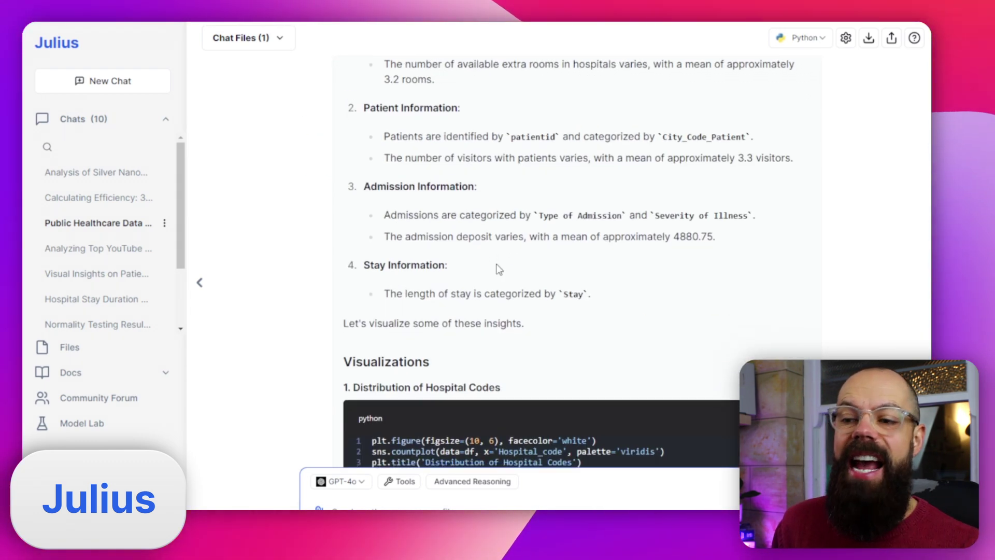
{"action": "scroll", "coordinate": [499, 269], "scroll_direction": "down", "scroll_amount": 5}
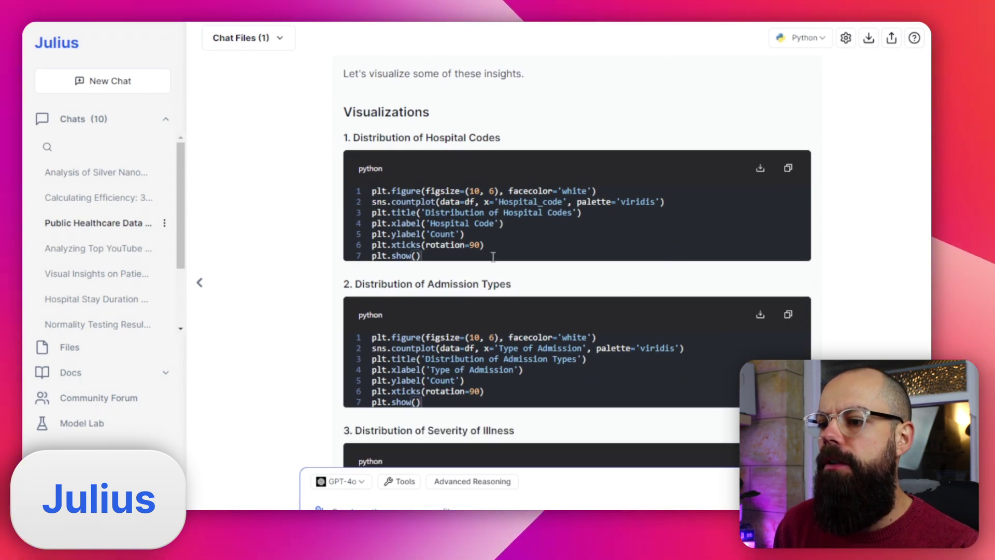
{"action": "scroll", "coordinate": [427, 201], "scroll_direction": "down", "scroll_amount": 12}
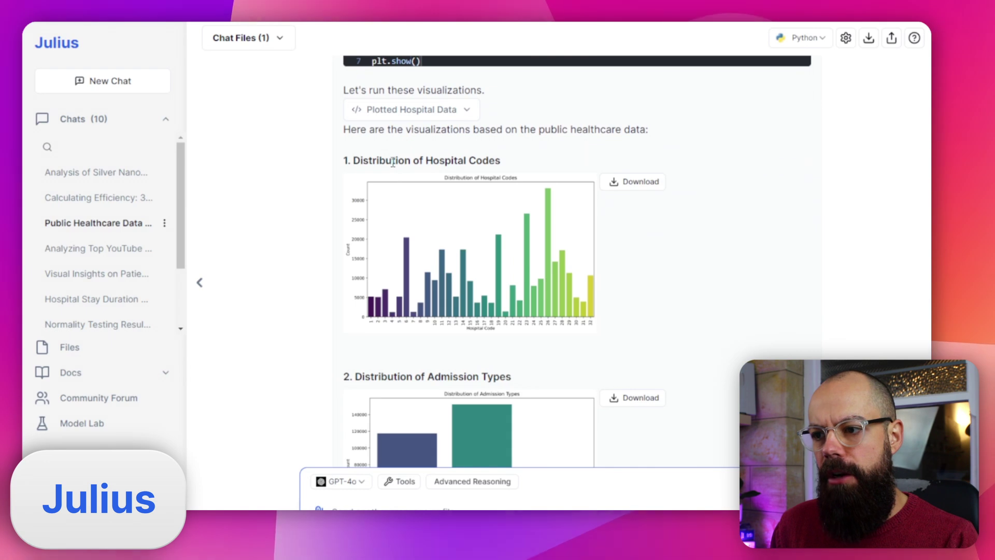
{"action": "scroll", "coordinate": [393, 163], "scroll_direction": "down", "scroll_amount": 2}
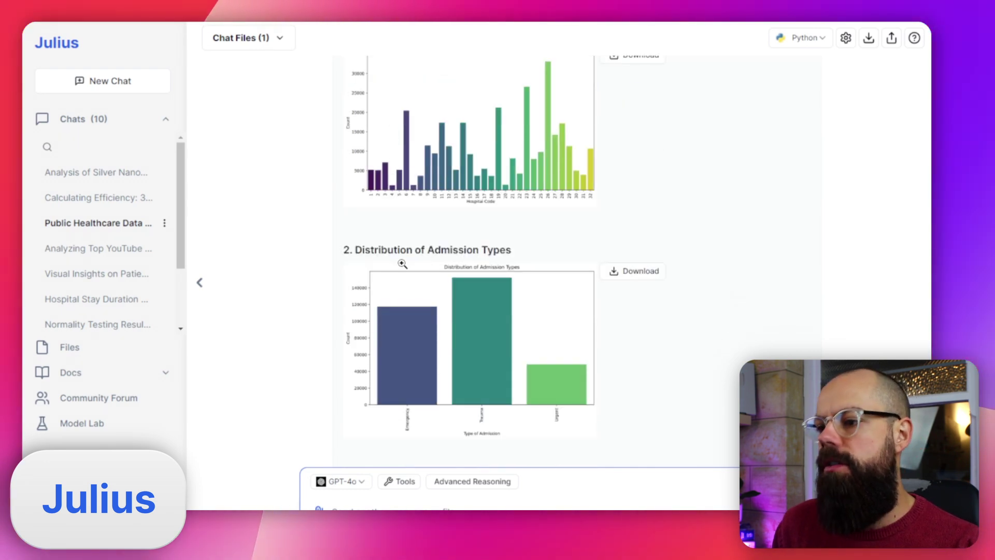
{"action": "scroll", "coordinate": [403, 262], "scroll_direction": "down", "scroll_amount": 3}
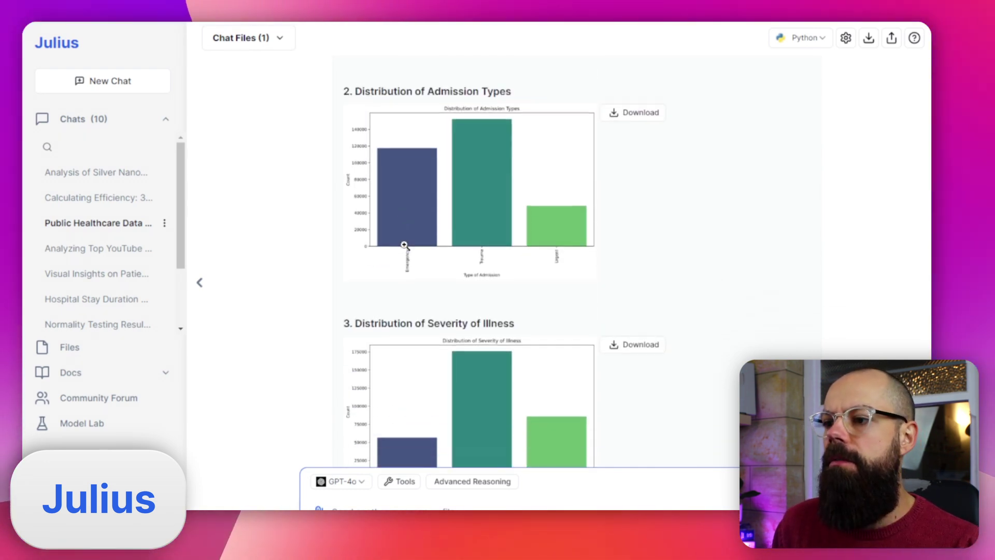
{"action": "scroll", "coordinate": [399, 245], "scroll_direction": "down", "scroll_amount": 2}
{"action": "scroll", "coordinate": [448, 232], "scroll_direction": "down", "scroll_amount": 4}
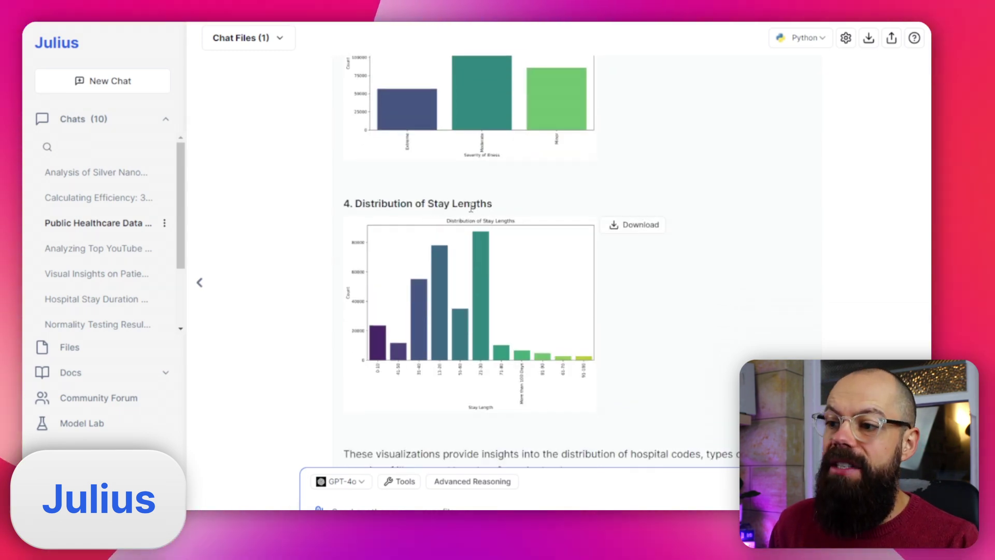
{"action": "scroll", "coordinate": [471, 210], "scroll_direction": "down", "scroll_amount": 3}
{"action": "scroll", "coordinate": [471, 208], "scroll_direction": "up", "scroll_amount": 5}
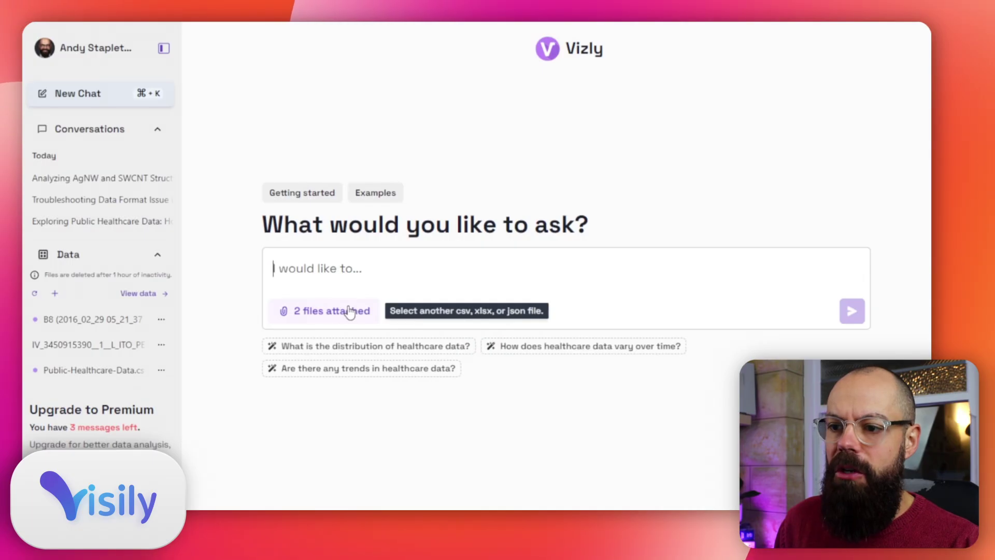
Step: In Vizly, check the files attached to the new chat and open the Exploring Public Healthcare Data conversation
{"action": "left_click", "coordinate": [350, 312]}
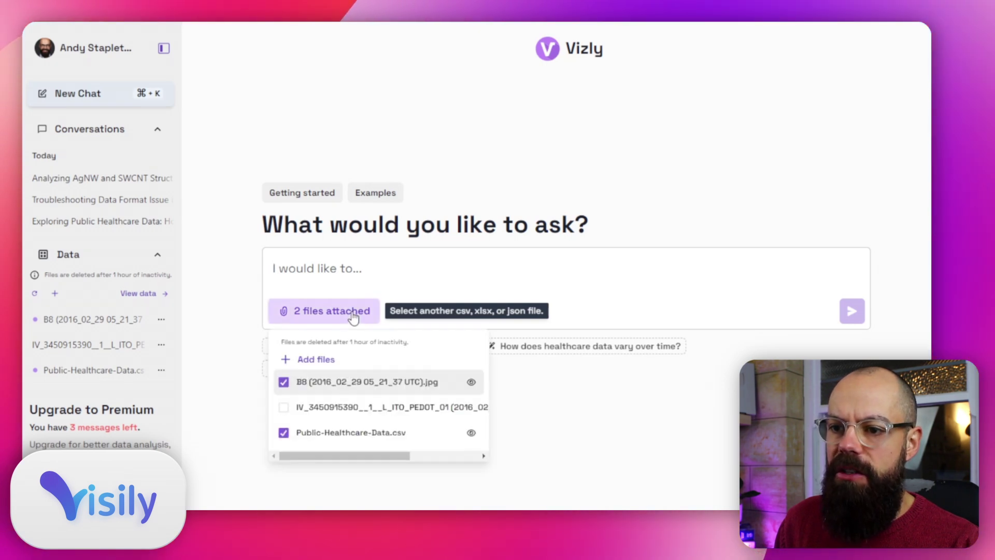
{"action": "left_click", "coordinate": [239, 302]}
{"action": "left_click", "coordinate": [134, 229]}
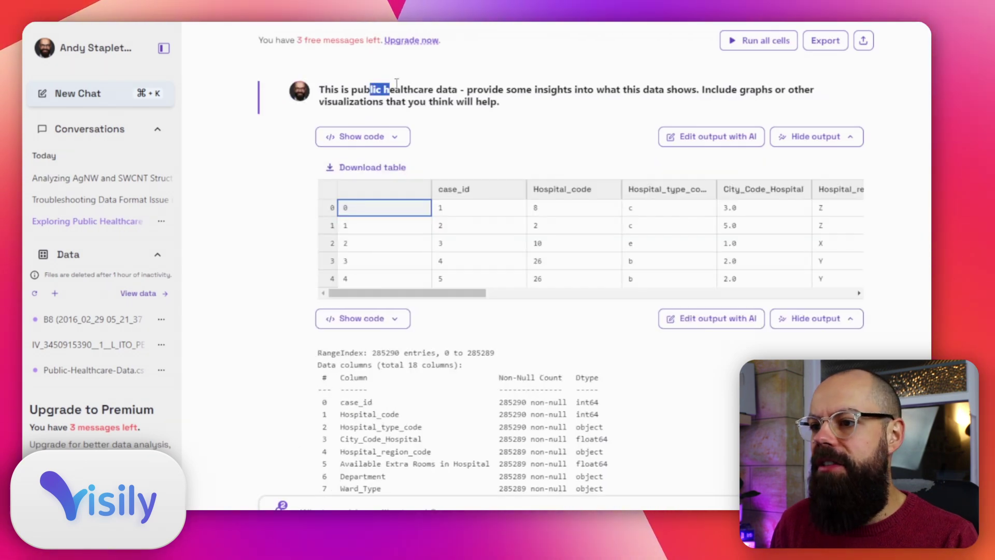
Step: Examine the prompt, the data table's columns and the charts of hospital types and hospital regions
{"action": "left_click", "coordinate": [473, 83]}
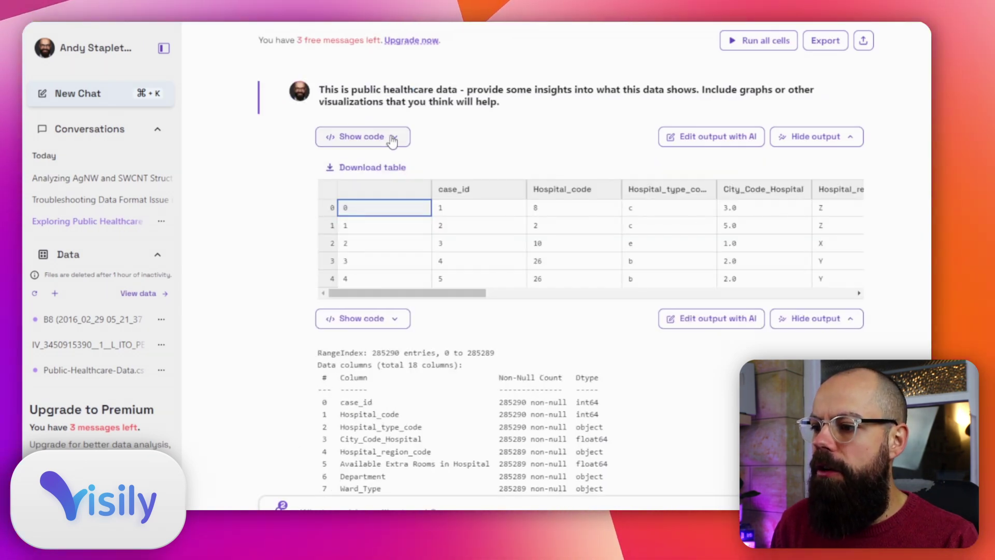
{"action": "scroll", "coordinate": [455, 297], "scroll_direction": "right", "scroll_amount": 2}
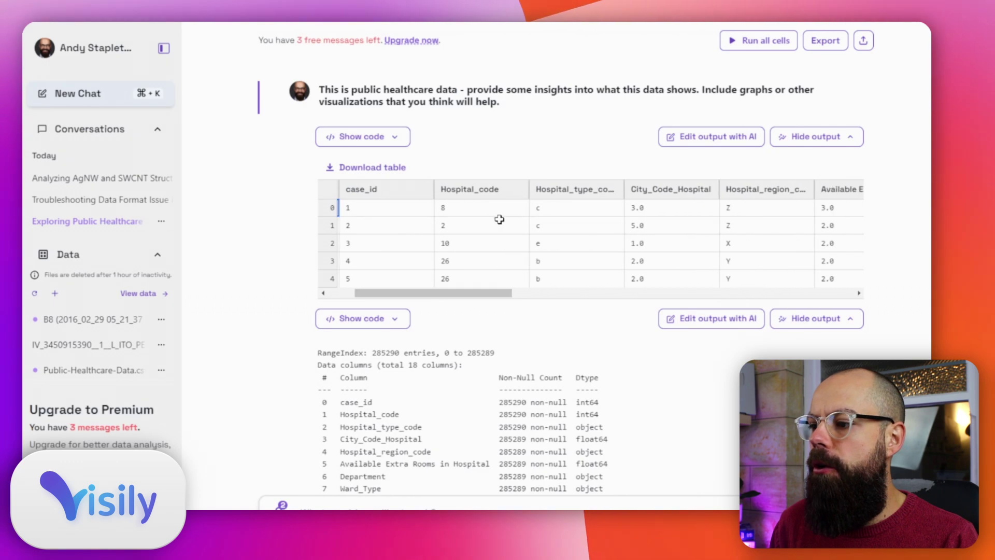
{"action": "scroll", "coordinate": [497, 218], "scroll_direction": "down", "scroll_amount": 10}
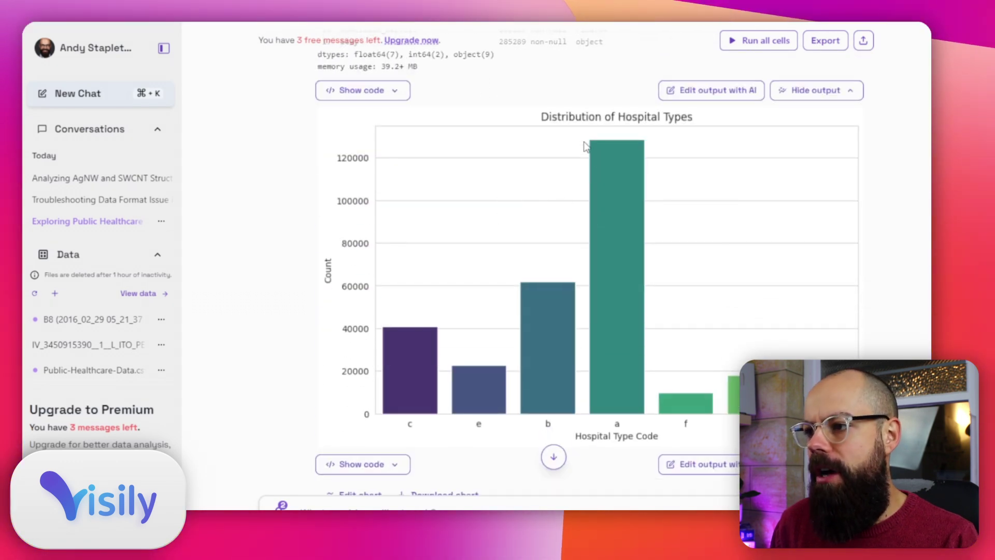
{"action": "scroll", "coordinate": [643, 129], "scroll_direction": "down", "scroll_amount": 8}
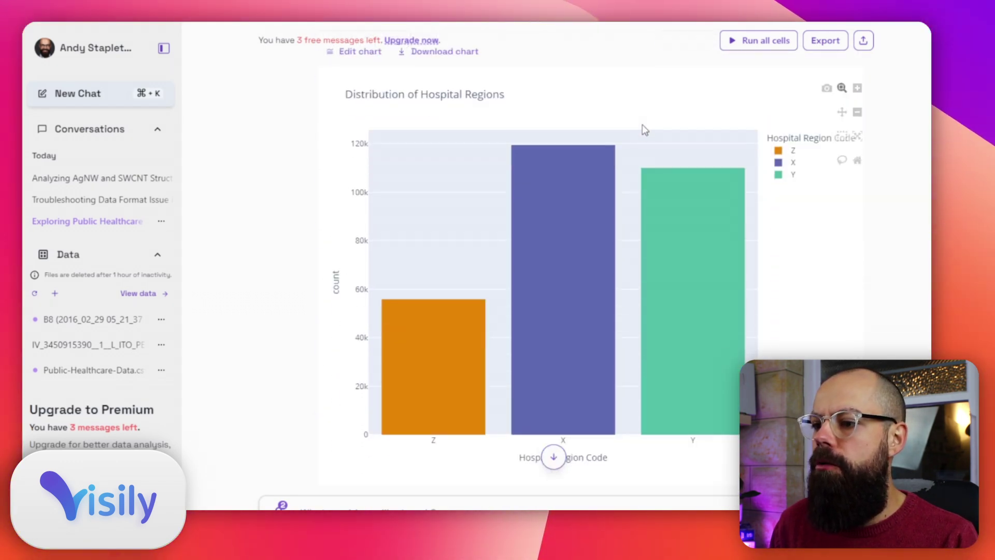
{"action": "scroll", "coordinate": [458, 107], "scroll_direction": "down", "scroll_amount": 6}
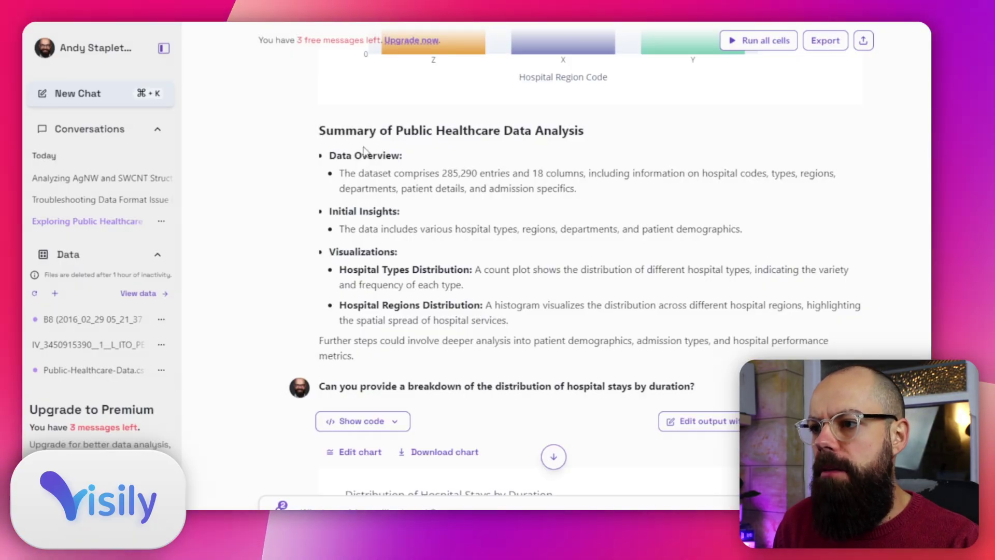
Step: Read the Summary of Public Healthcare Data Analysis and glance at the follow-up question on hospital stay duration
{"action": "left_click_drag", "start_coordinate": [332, 131], "coordinate": [488, 133]}
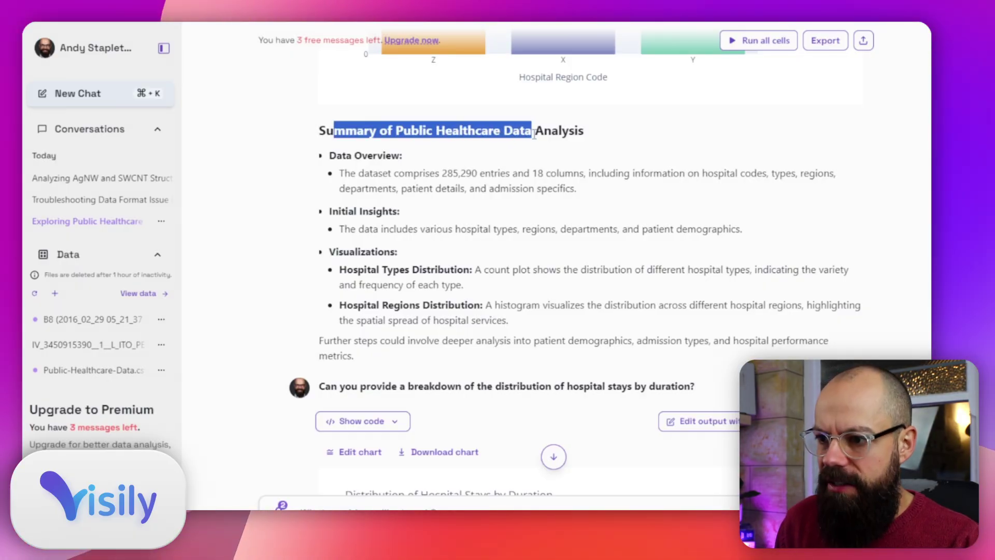
{"action": "scroll", "coordinate": [365, 162], "scroll_direction": "down", "scroll_amount": 3}
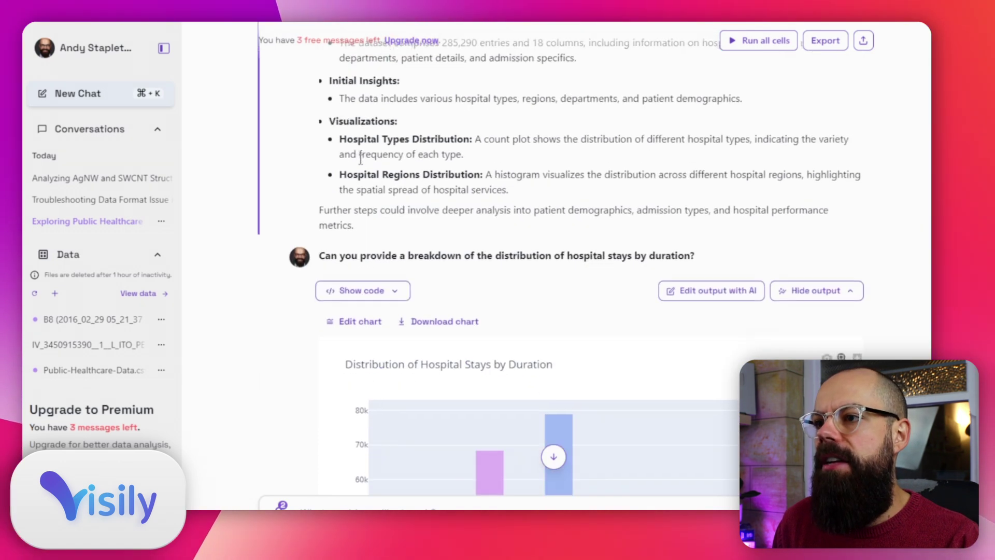
{"action": "scroll", "coordinate": [411, 163], "scroll_direction": "up", "scroll_amount": 3}
Step: Switch to the ChatGPT conversation, go back to its beginning and read the prompt below the PublicHealthcareData table
{"action": "key", "text": "super+Tab"}
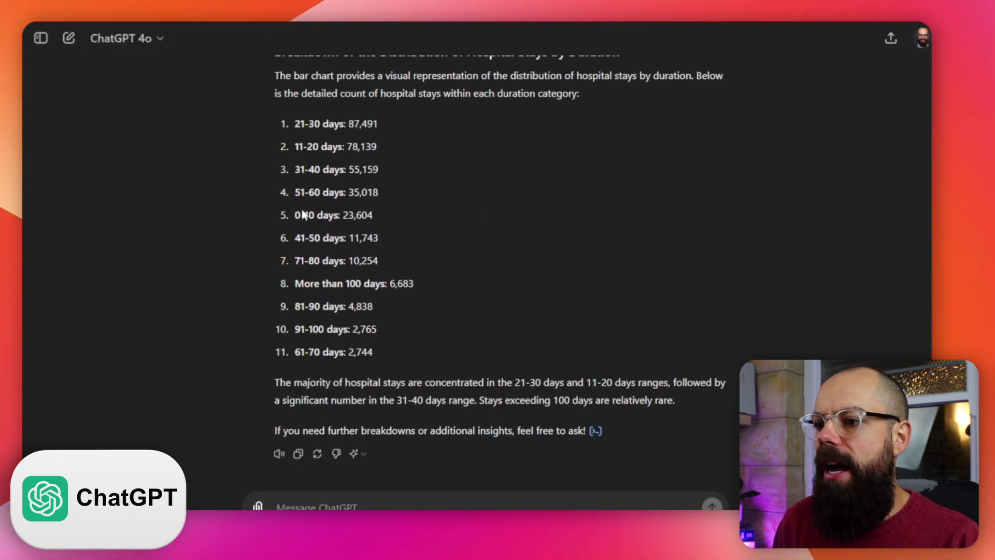
{"action": "scroll", "coordinate": [343, 256], "scroll_direction": "up", "scroll_amount": 20}
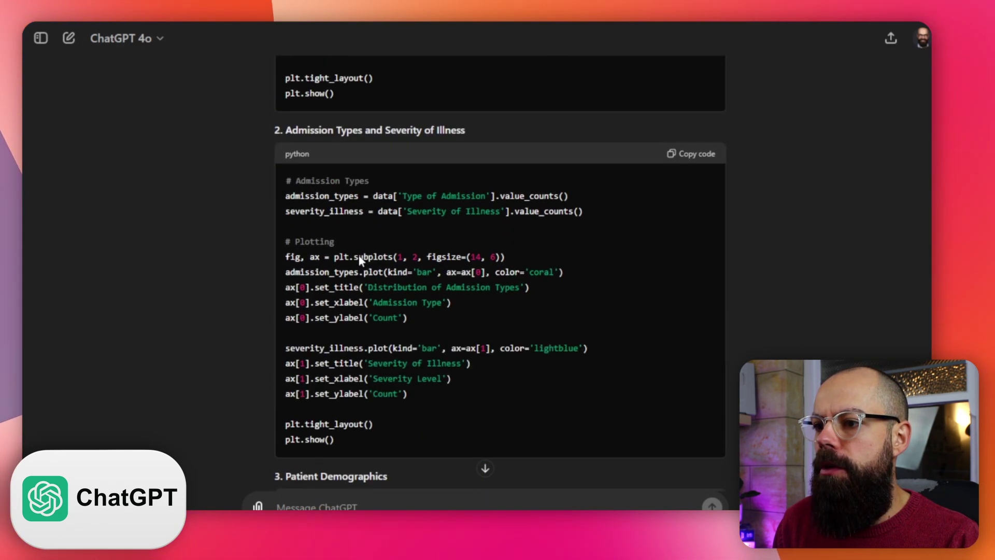
{"action": "scroll", "coordinate": [359, 256], "scroll_direction": "up", "scroll_amount": 10}
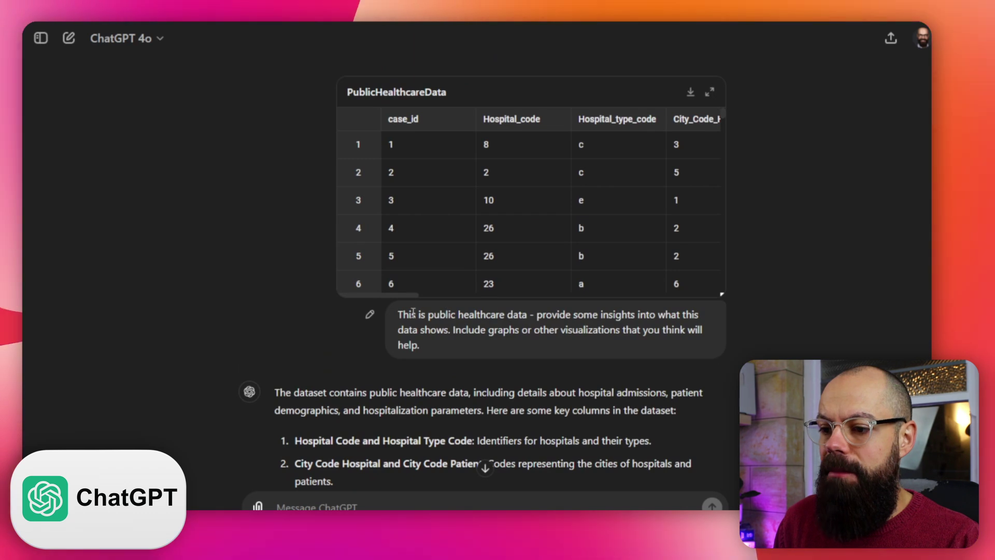
{"action": "left_click_drag", "start_coordinate": [398, 314], "coordinate": [434, 337]}
{"action": "left_click", "coordinate": [433, 338]}
{"action": "scroll", "coordinate": [434, 338], "scroll_direction": "down", "scroll_amount": 3}
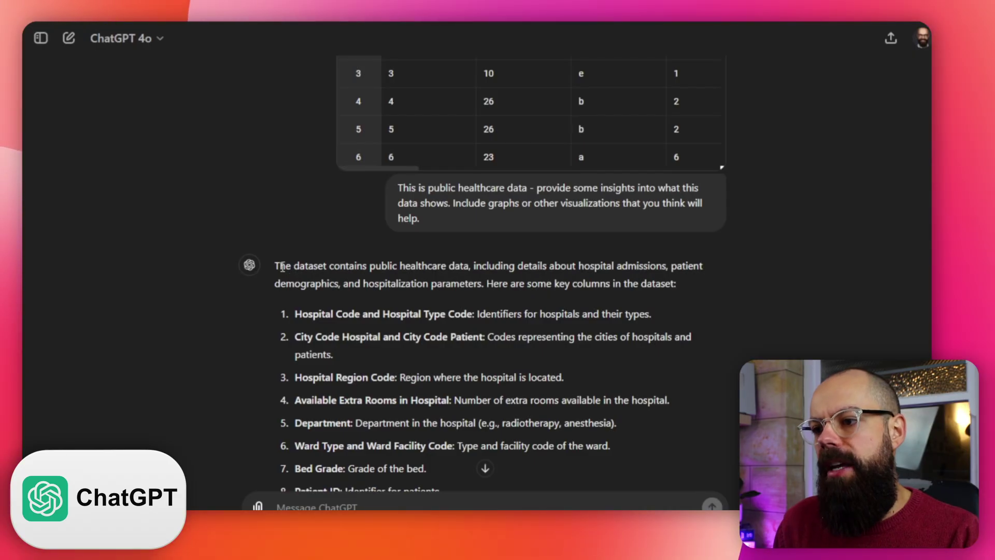
Step: Read the dataset description, the key column list, the four-point Analysis Plan and the first plotting code
{"action": "left_click_drag", "start_coordinate": [282, 267], "coordinate": [326, 266]}
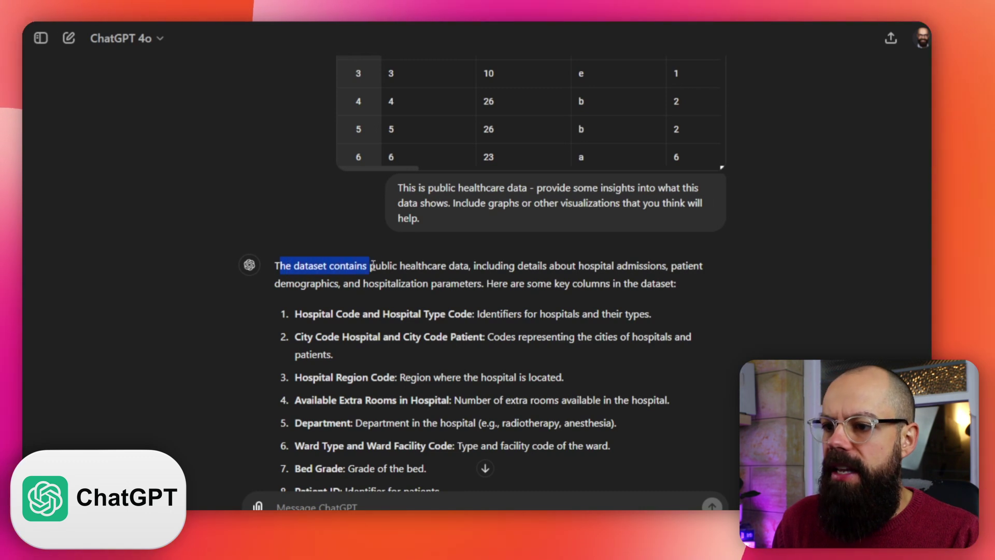
{"action": "left_click_drag", "start_coordinate": [410, 266], "coordinate": [411, 275]}
{"action": "scroll", "coordinate": [411, 275], "scroll_direction": "down", "scroll_amount": 3}
{"action": "left_click_drag", "start_coordinate": [325, 187], "coordinate": [351, 294]}
{"action": "scroll", "coordinate": [351, 294], "scroll_direction": "down", "scroll_amount": 9}
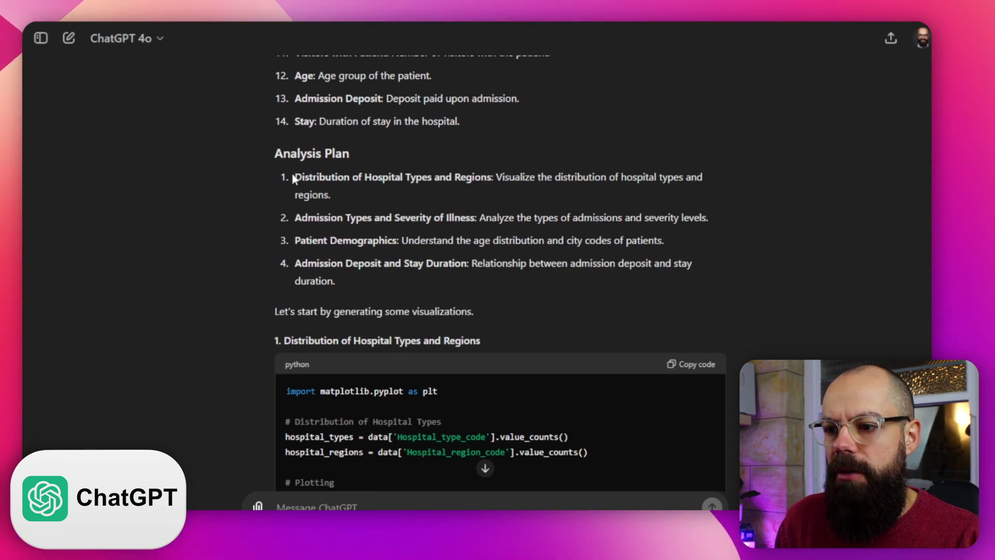
{"action": "left_click_drag", "start_coordinate": [293, 178], "coordinate": [342, 277]}
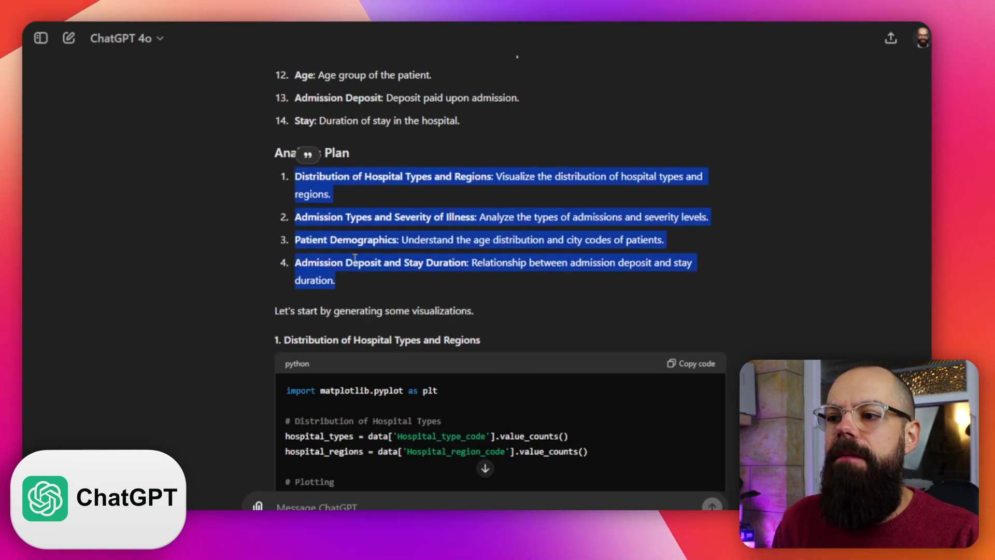
{"action": "scroll", "coordinate": [355, 257], "scroll_direction": "down", "scroll_amount": 5}
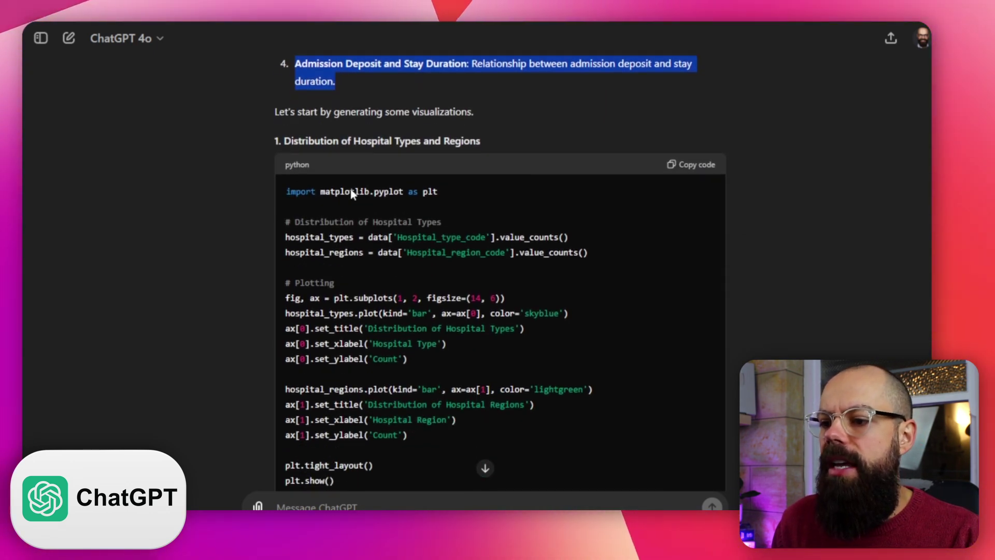
Step: View the Distribution Of Hospital Regions chart enlarged and return to the conversation
{"action": "scroll", "coordinate": [351, 193], "scroll_direction": "down", "scroll_amount": 12}
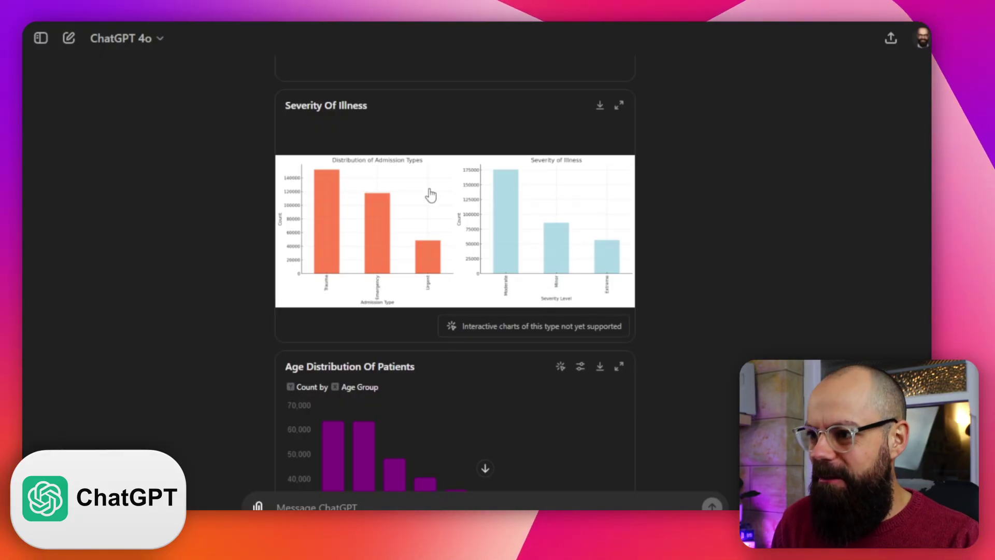
{"action": "scroll", "coordinate": [431, 195], "scroll_direction": "up", "scroll_amount": 5}
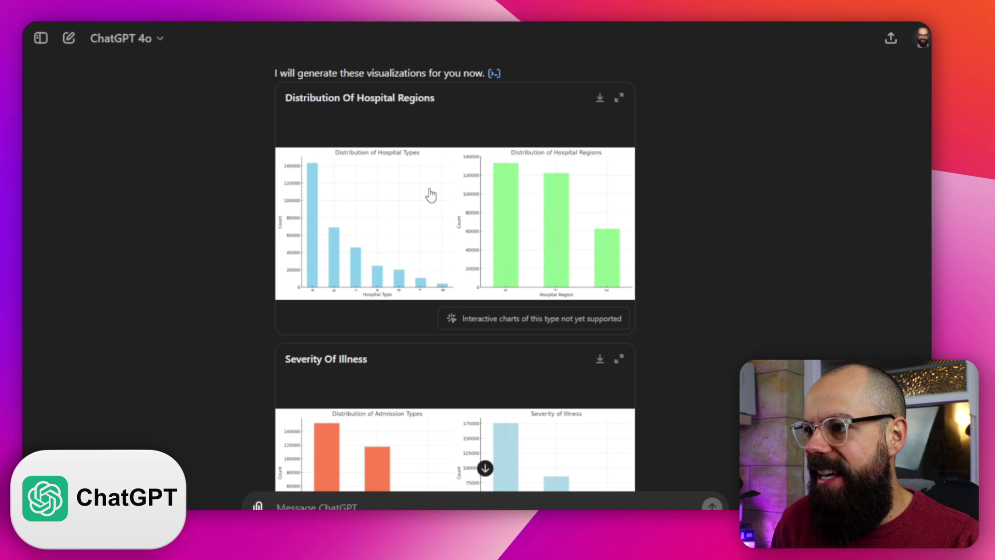
{"action": "left_click", "coordinate": [619, 98]}
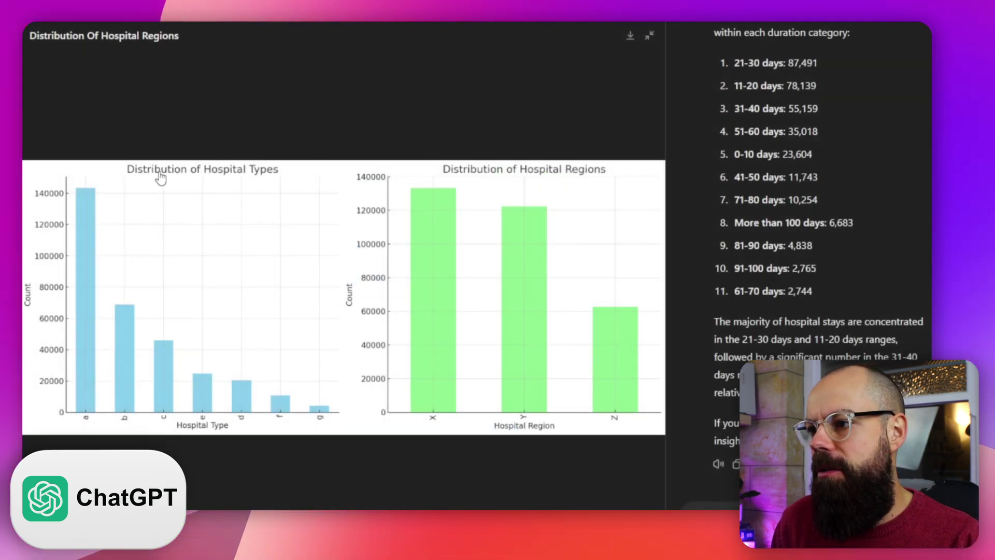
{"action": "left_click", "coordinate": [649, 35]}
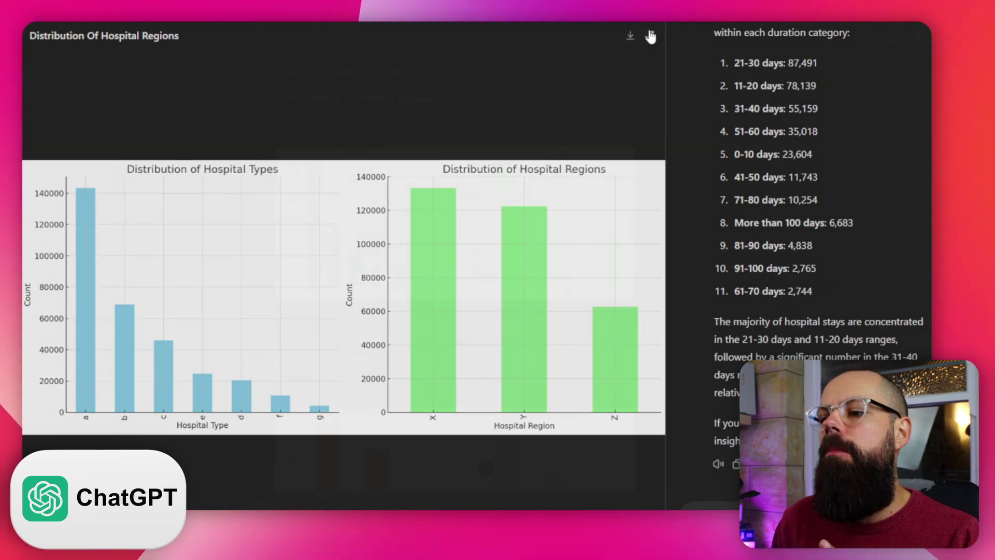
Step: Inspect the bars of the Age Distribution Of Patients chart and open it in the enlarged view
{"action": "scroll", "coordinate": [441, 263], "scroll_direction": "down", "scroll_amount": 7}
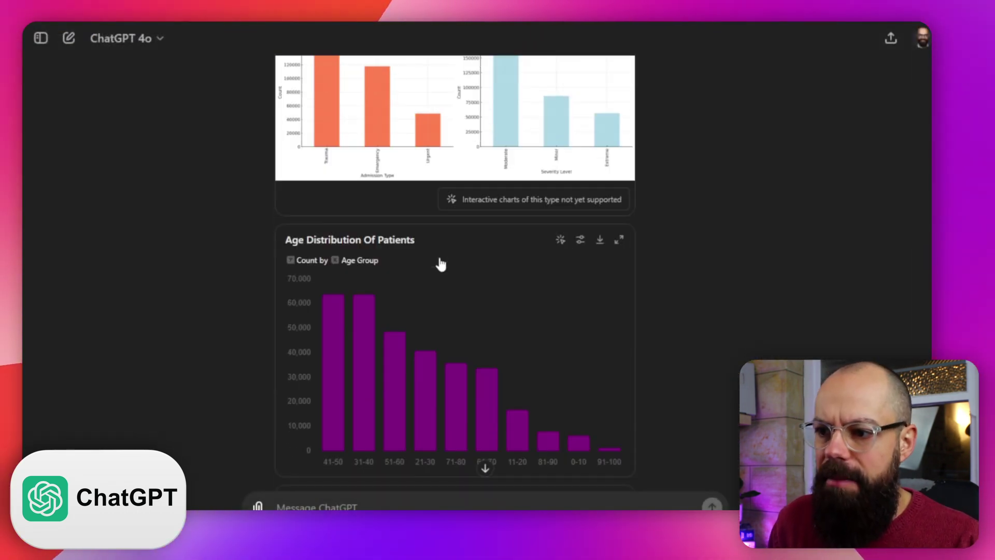
{"action": "scroll", "coordinate": [438, 257], "scroll_direction": "down", "scroll_amount": 1}
{"action": "mouse_move", "coordinate": [328, 272]}
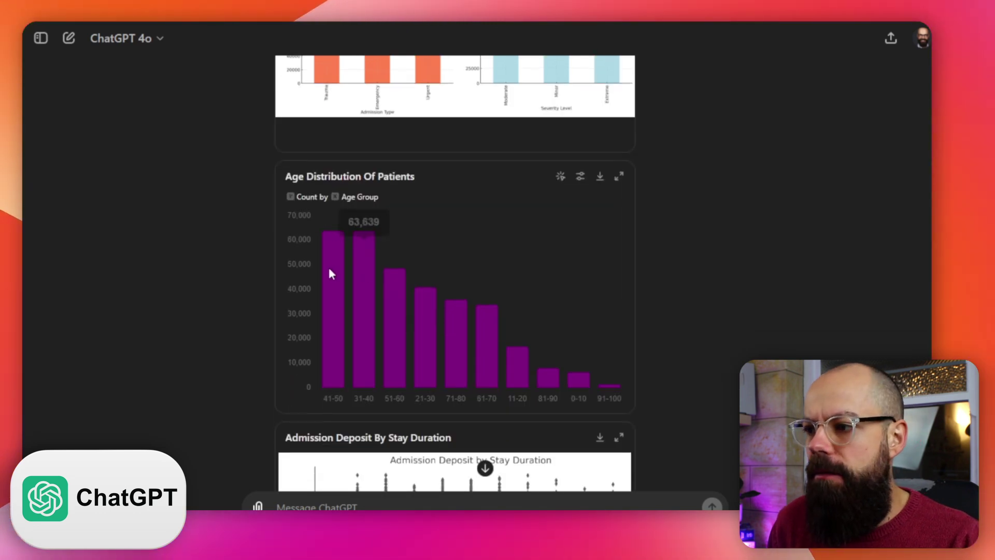
{"action": "left_click", "coordinate": [620, 178]}
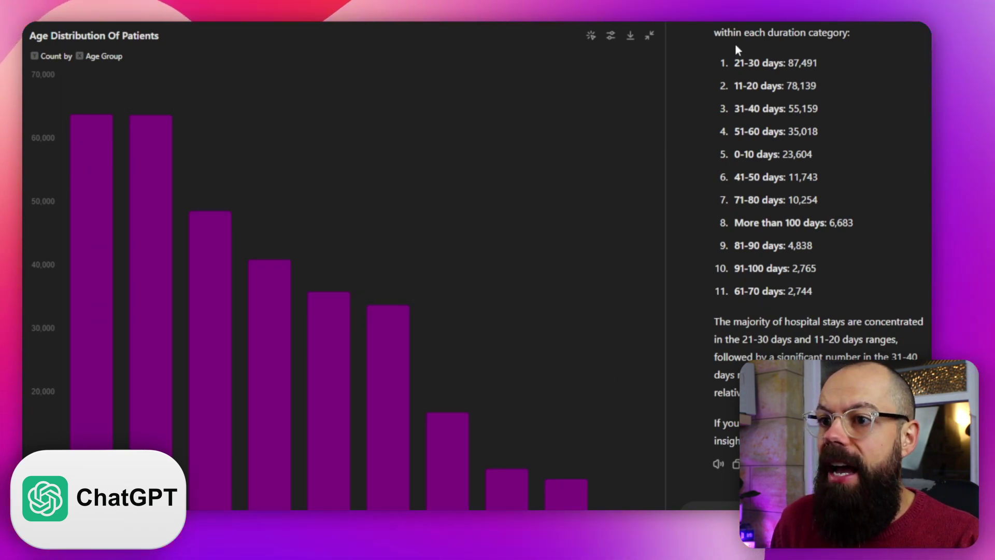
Step: Close the enlarged Age Distribution Of Patients chart and switch to the hospital stay breakdown in Julius's Public Healthcare Data chat
{"action": "left_click", "coordinate": [651, 39]}
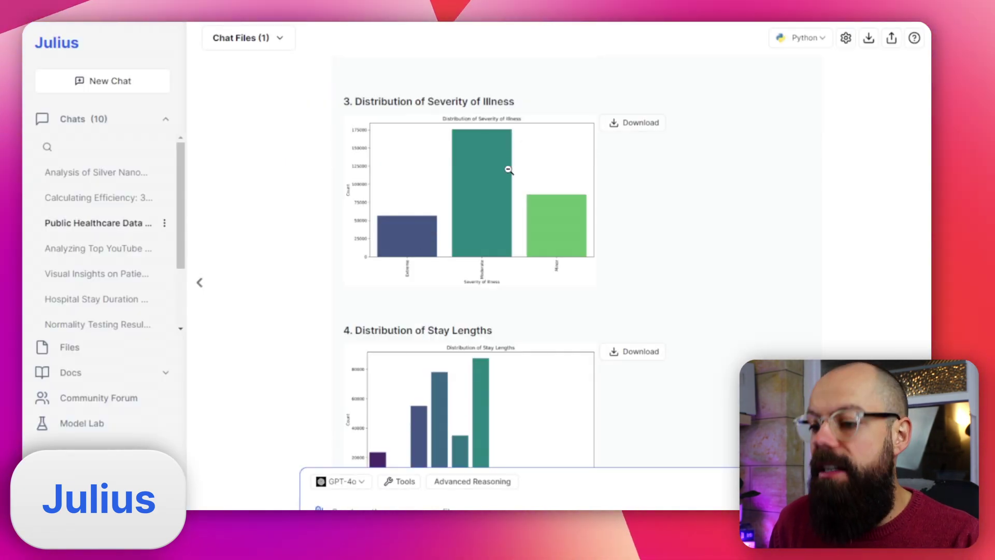
{"action": "scroll", "coordinate": [509, 170], "scroll_direction": "down", "scroll_amount": 10}
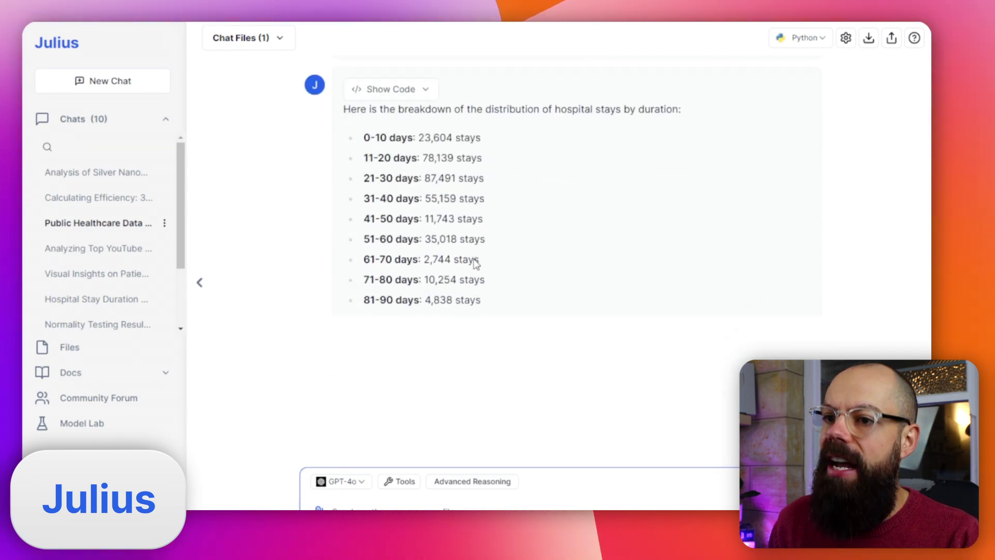
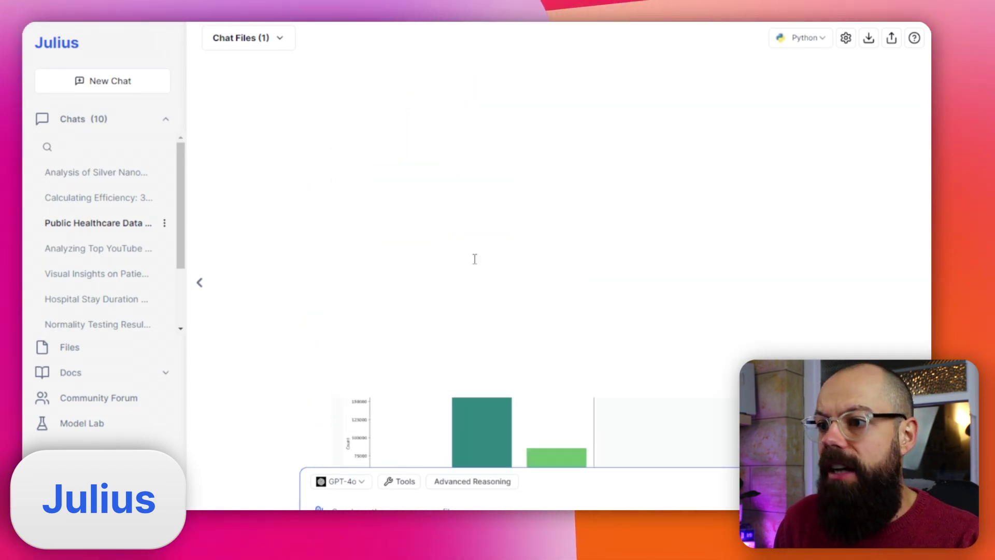
{"action": "scroll", "coordinate": [312, 217], "scroll_direction": "up", "scroll_amount": 1}
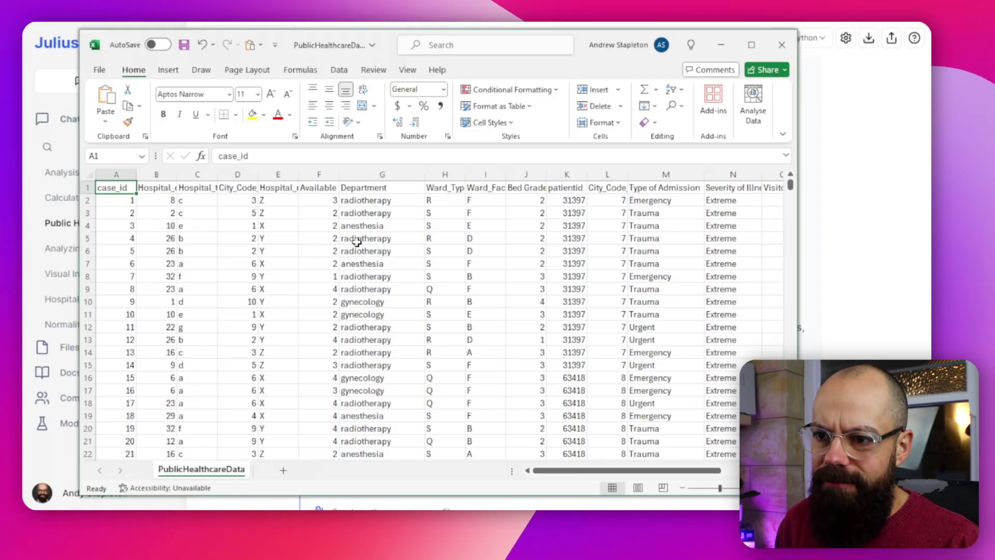
Step: Switch to Excel and look through the rows of the PublicHealthcareData worksheet
{"action": "scroll", "coordinate": [327, 238], "scroll_direction": "down", "scroll_amount": 5}
{"action": "scroll", "coordinate": [361, 241], "scroll_direction": "up", "scroll_amount": 5}
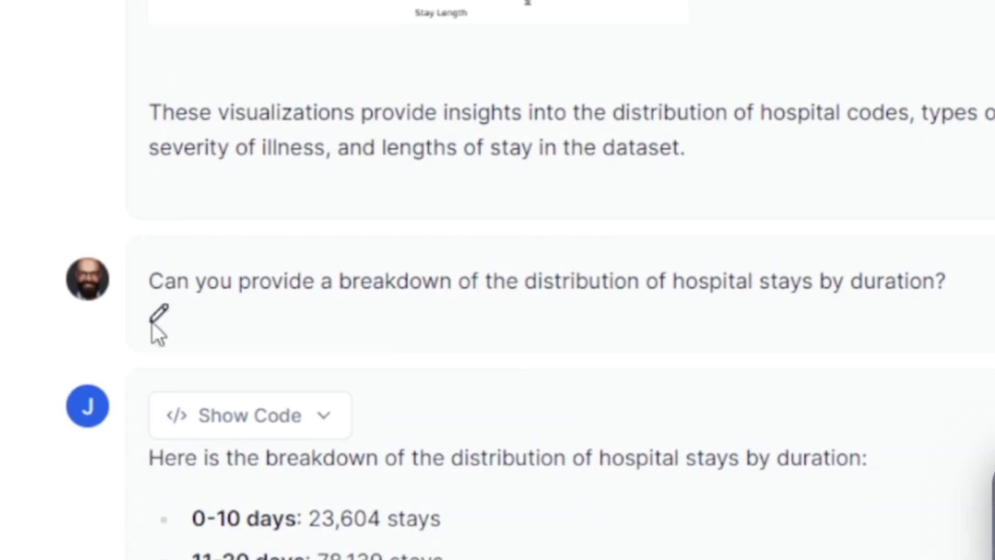
Step: In Julius, highlight the question about hospital stays by duration, read the answer and enlarge its bar chart
{"action": "left_click_drag", "start_coordinate": [150, 280], "coordinate": [507, 273]}
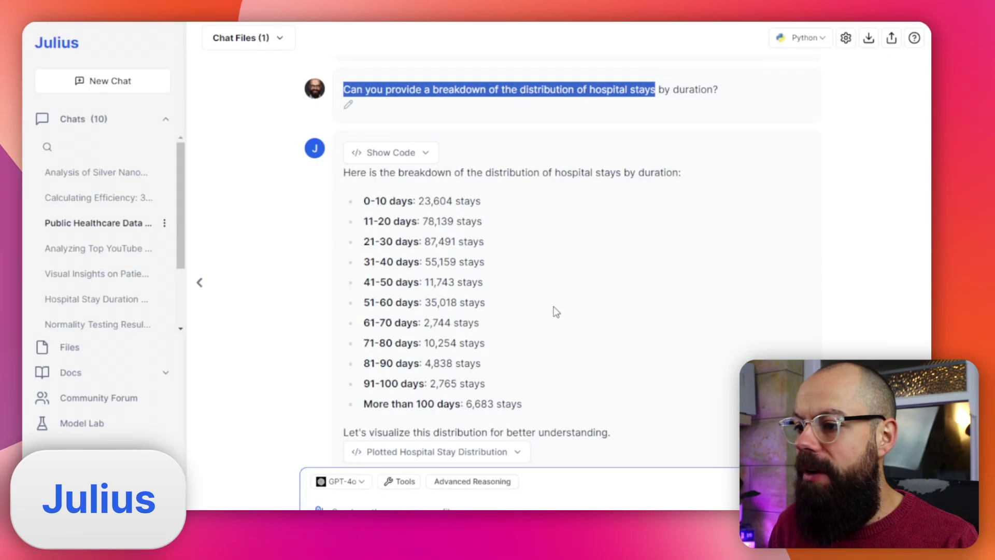
{"action": "scroll", "coordinate": [553, 311], "scroll_direction": "down", "scroll_amount": 6}
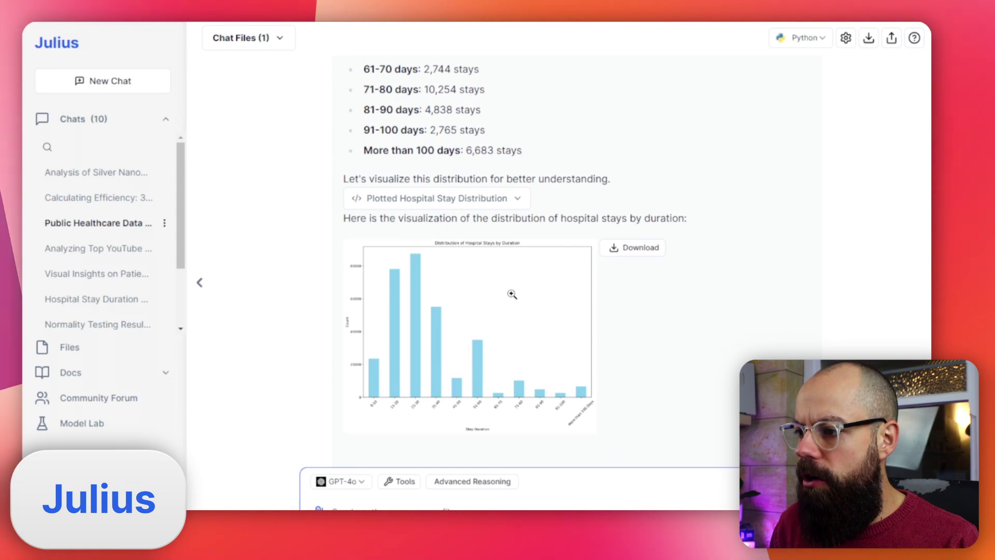
{"action": "left_click", "coordinate": [513, 318]}
{"action": "scroll", "coordinate": [525, 295], "scroll_direction": "down", "scroll_amount": 2}
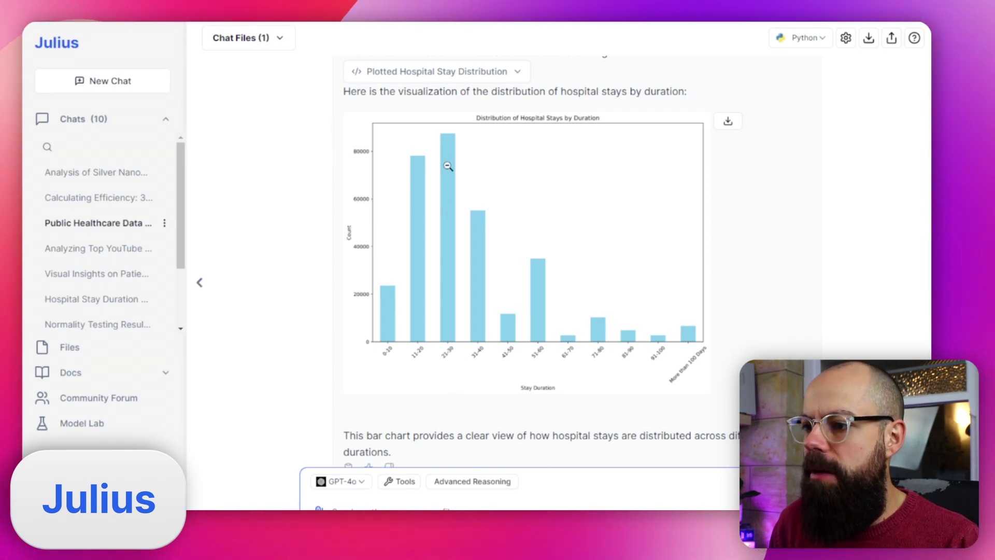
{"action": "scroll", "coordinate": [449, 169], "scroll_direction": "down", "scroll_amount": 4}
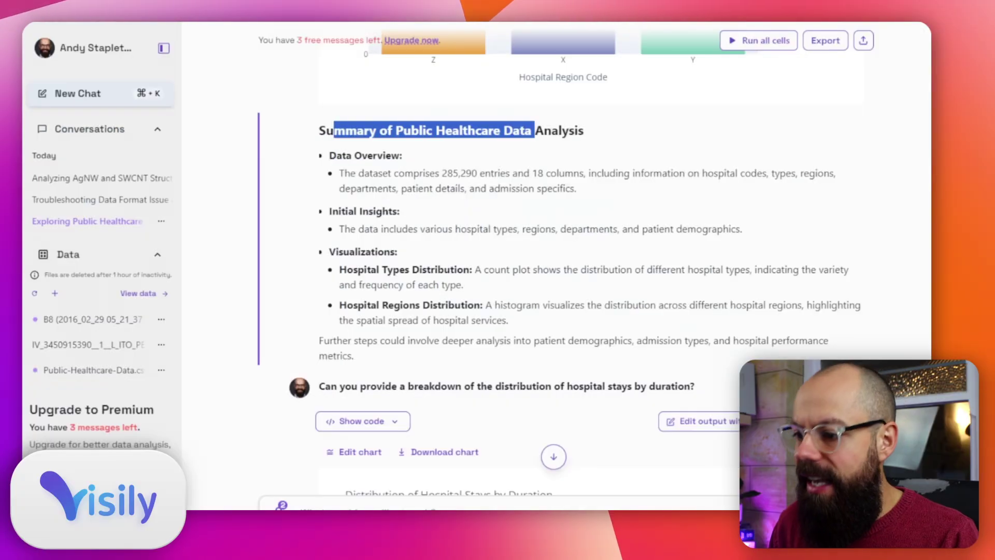
Step: Switch to Vizly, view its Distribution of Hospital Stays by Duration chart and try zooming the plot out and in
{"action": "scroll", "coordinate": [427, 243], "scroll_direction": "down", "scroll_amount": 9}
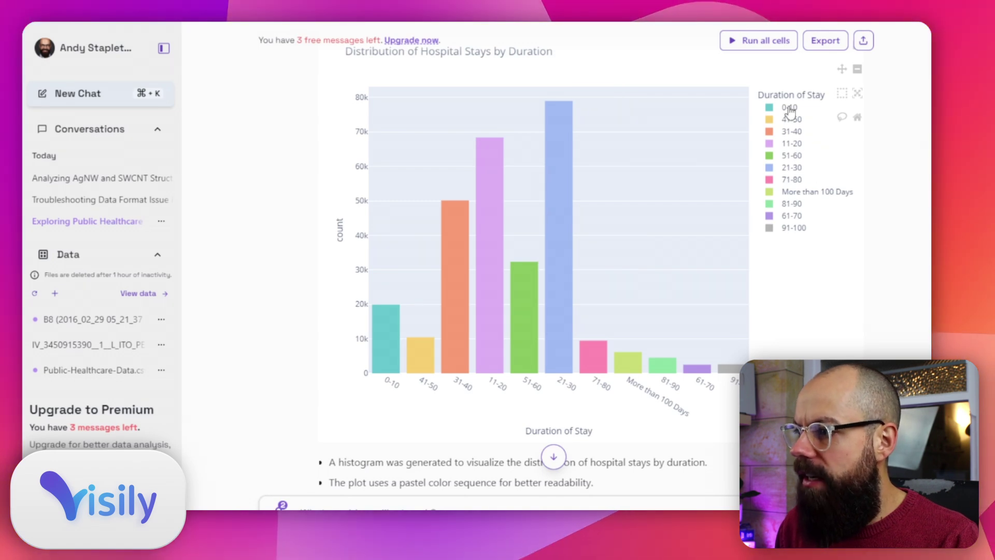
{"action": "scroll", "coordinate": [799, 145], "scroll_direction": "up", "scroll_amount": 2}
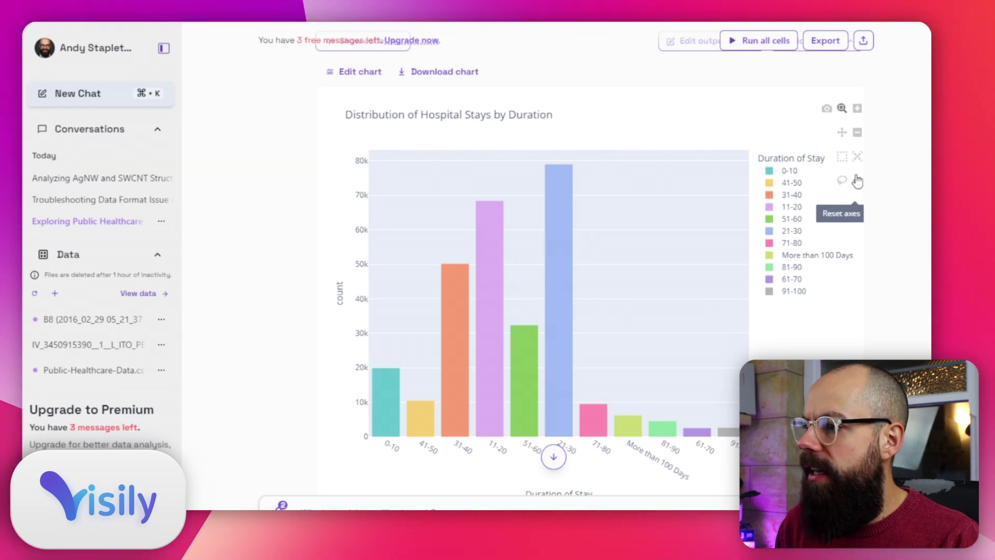
{"action": "left_click", "coordinate": [858, 135]}
{"action": "left_click", "coordinate": [857, 109]}
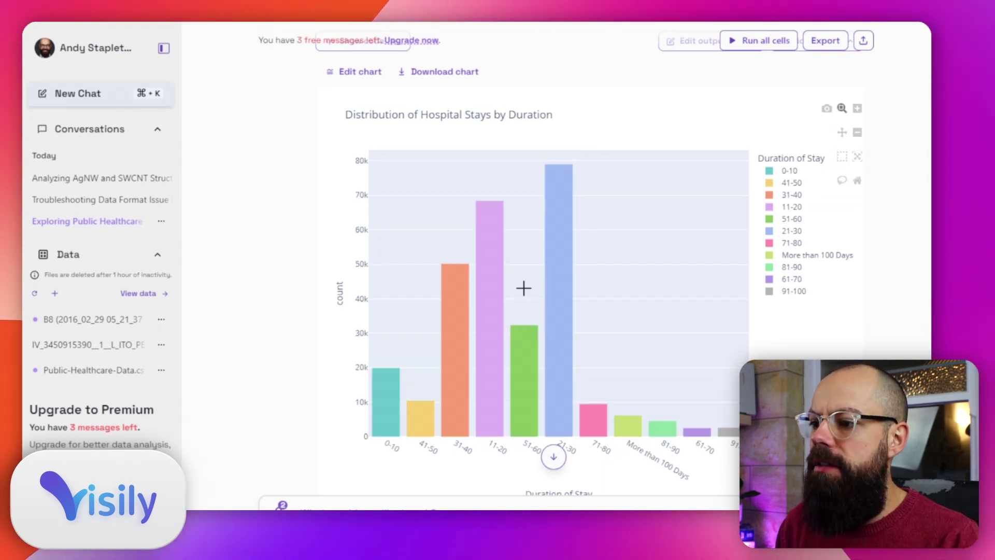
{"action": "mouse_move", "coordinate": [551, 325]}
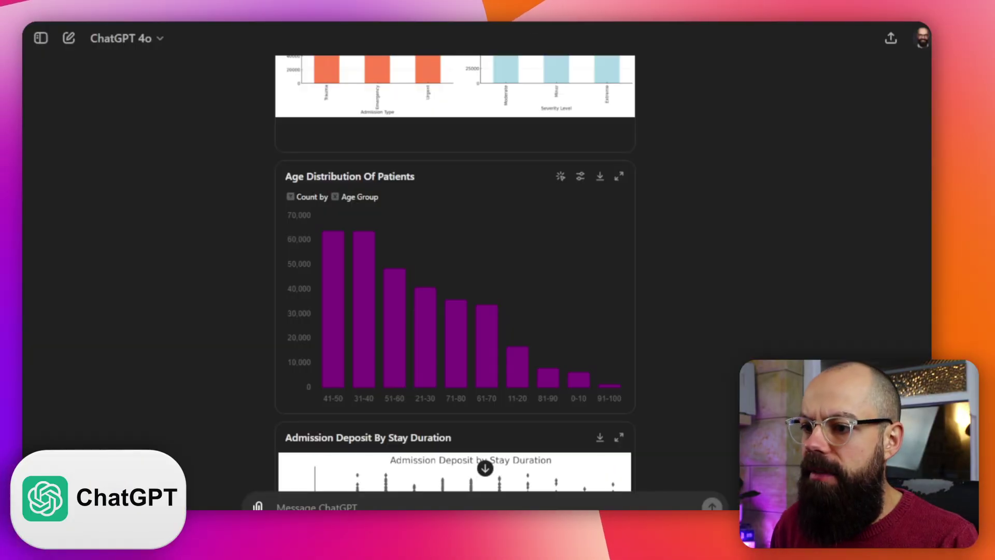
Step: Switch to ChatGPT and examine its Distribution Of Hospital Stays By Duration chart and the written breakdown below it
{"action": "scroll", "coordinate": [415, 280], "scroll_direction": "down", "scroll_amount": 12}
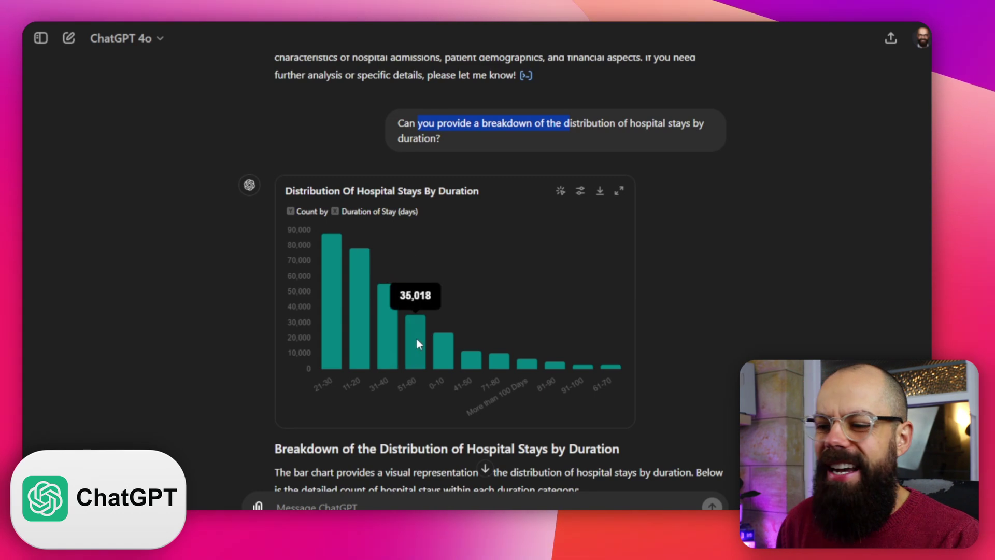
{"action": "scroll", "coordinate": [462, 278], "scroll_direction": "down", "scroll_amount": 3}
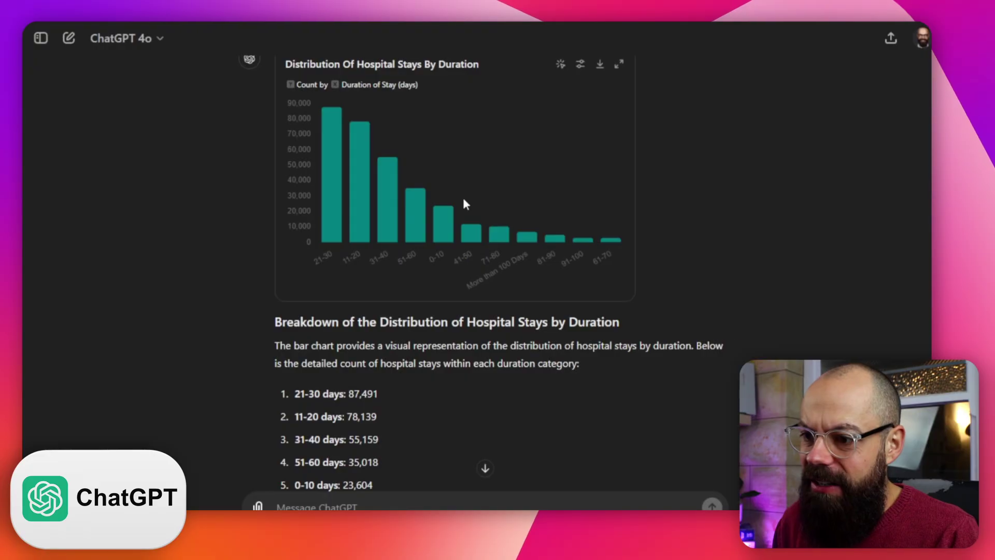
{"action": "scroll", "coordinate": [464, 203], "scroll_direction": "up", "scroll_amount": 2}
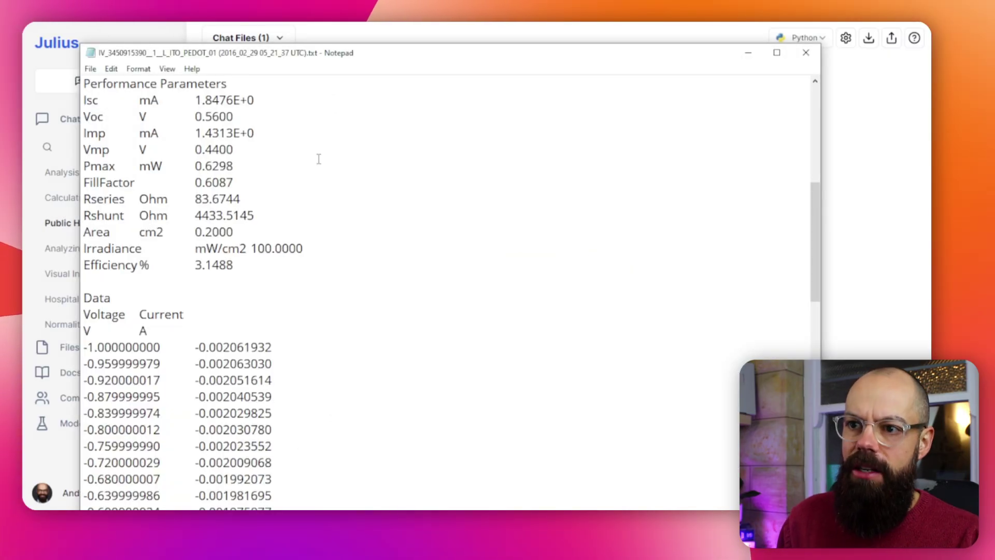
Step: Switch to the IV curve text file in Notepad and highlight its Meta Data and Aquisition Parameters sections
{"action": "scroll", "coordinate": [306, 249], "scroll_direction": "up", "scroll_amount": 9}
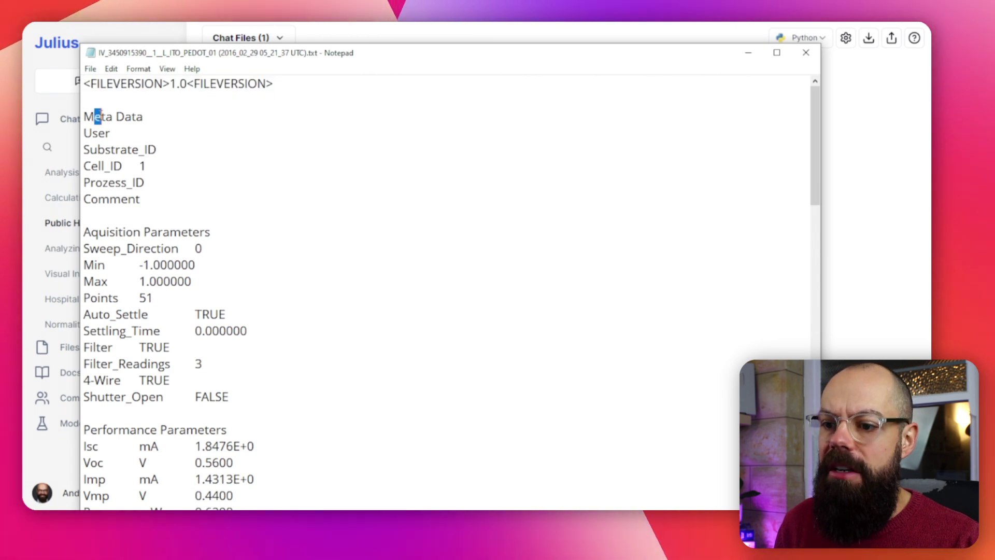
{"action": "scroll", "coordinate": [163, 141], "scroll_direction": "down", "scroll_amount": 2}
{"action": "left_click_drag", "start_coordinate": [91, 120], "coordinate": [258, 300]}
{"action": "scroll", "coordinate": [260, 295], "scroll_direction": "down", "scroll_amount": 2}
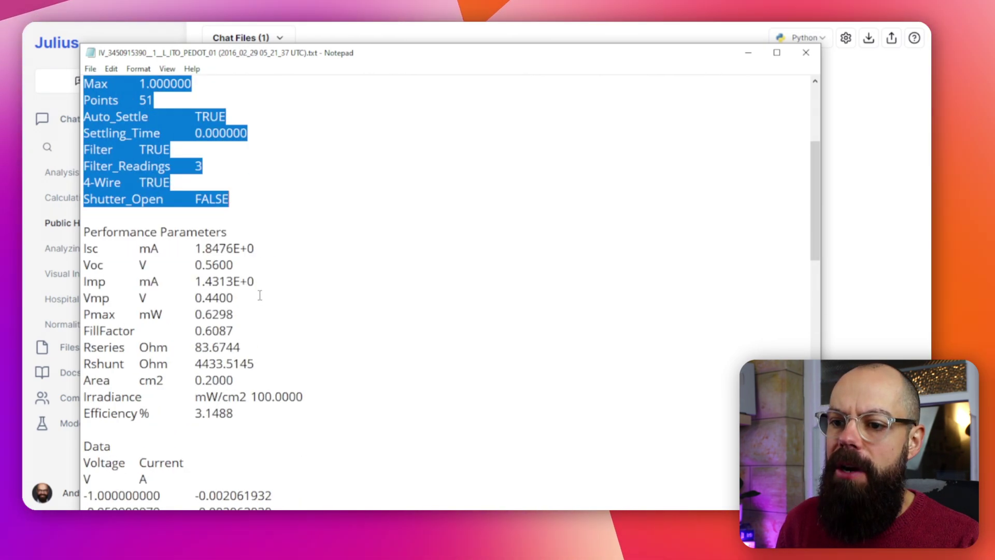
Step: Highlight the Performance Parameters section of the text file and then its rows of voltage and current data
{"action": "left_click_drag", "start_coordinate": [82, 232], "coordinate": [240, 397]}
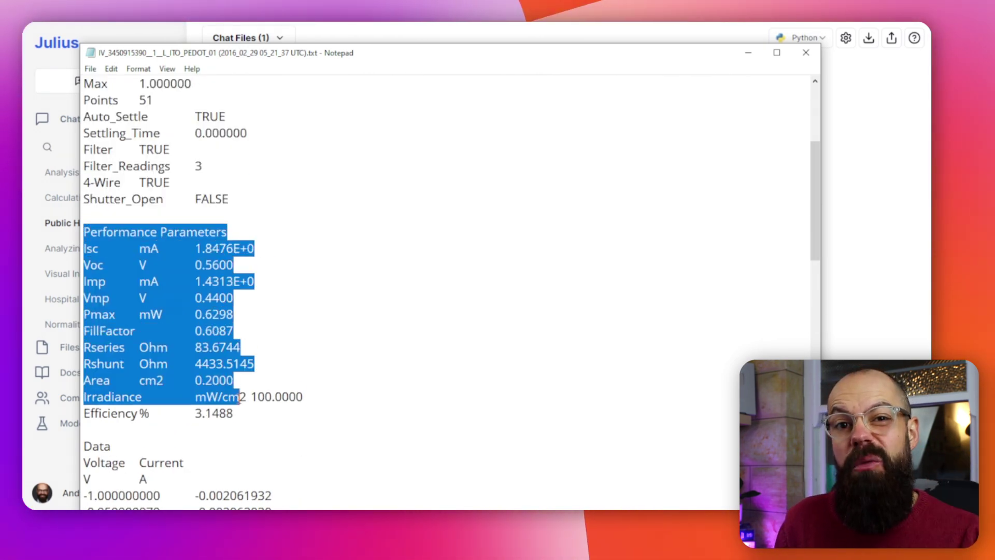
{"action": "left_click", "coordinate": [246, 411]}
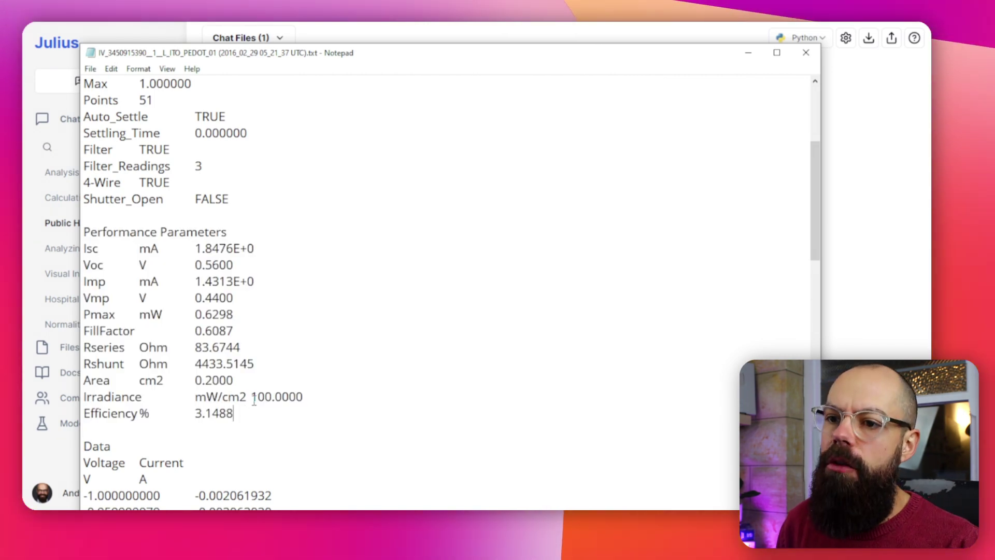
{"action": "scroll", "coordinate": [254, 400], "scroll_direction": "down", "scroll_amount": 6}
{"action": "left_click_drag", "start_coordinate": [84, 151], "coordinate": [301, 372]}
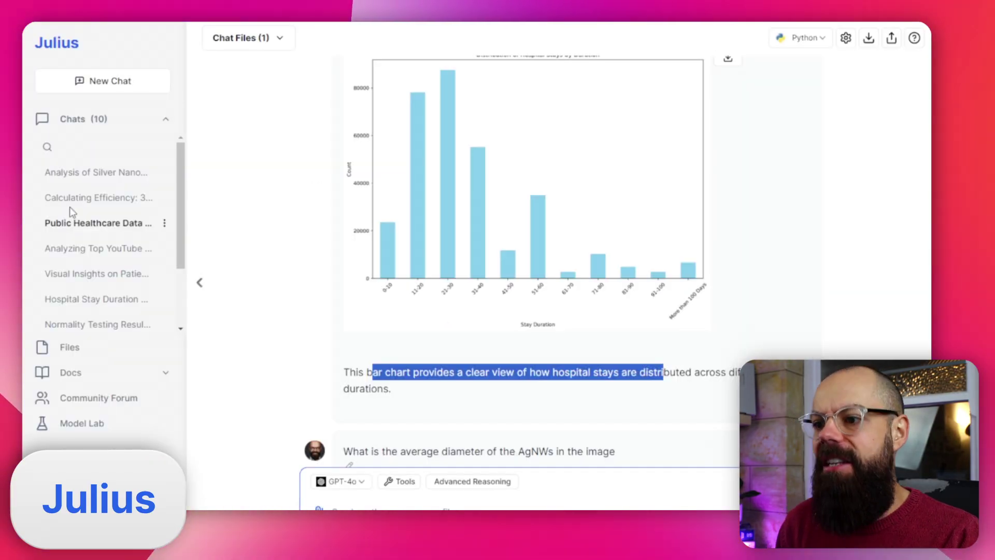
Step: Open the Calculating Efficiency chat in Julius, go back to its beginning and read the IV curve prompt
{"action": "left_click", "coordinate": [69, 201]}
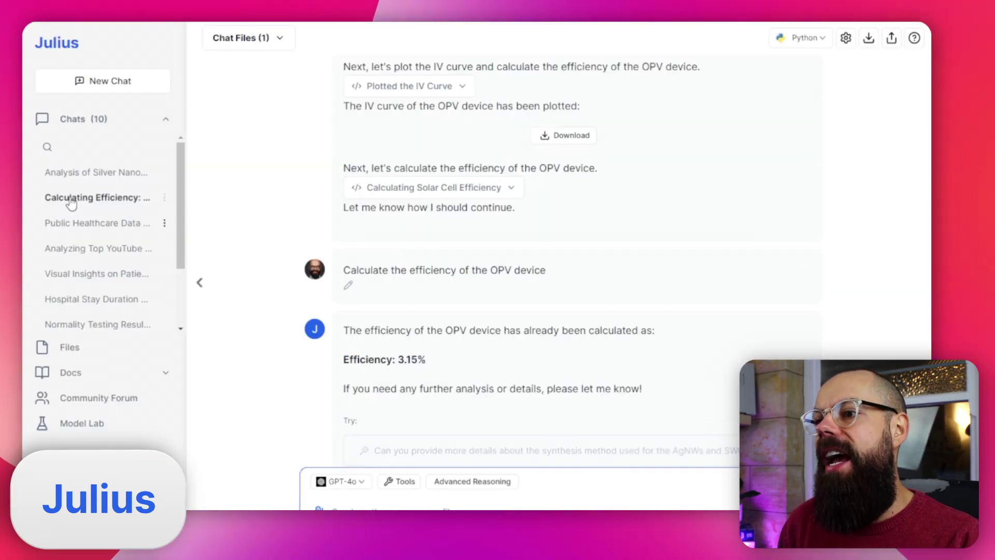
{"action": "scroll", "coordinate": [430, 341], "scroll_direction": "up", "scroll_amount": 10}
{"action": "scroll", "coordinate": [435, 344], "scroll_direction": "up", "scroll_amount": 8}
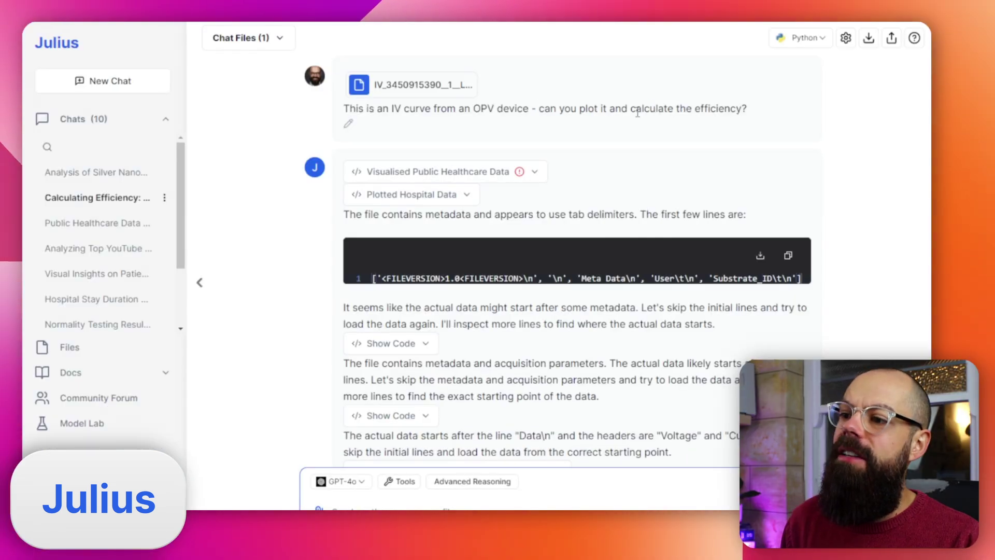
{"action": "scroll", "coordinate": [687, 202], "scroll_direction": "down", "scroll_amount": 2}
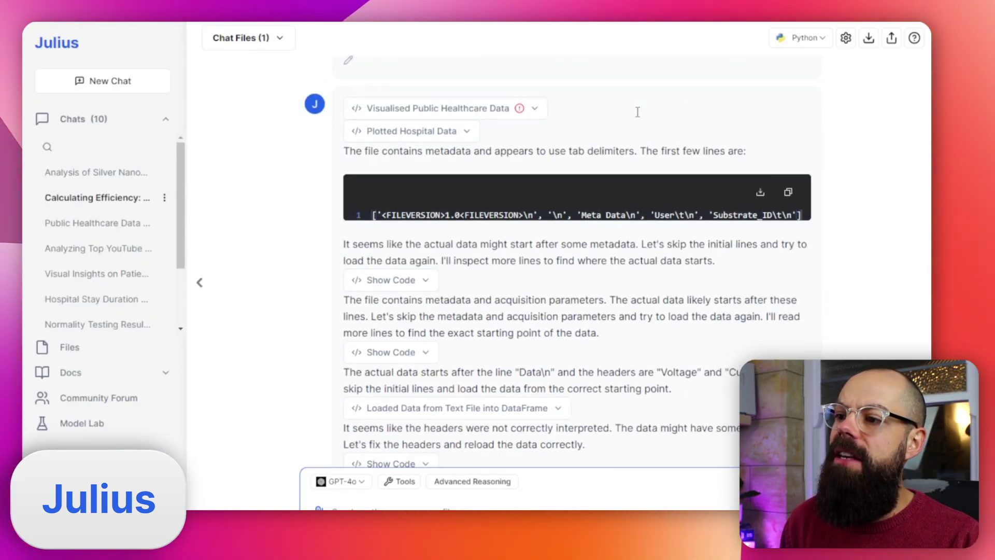
Step: Expand the Visualised Public Healthcare Data code block and examine its Python code and the full error traceback
{"action": "left_click", "coordinate": [532, 110]}
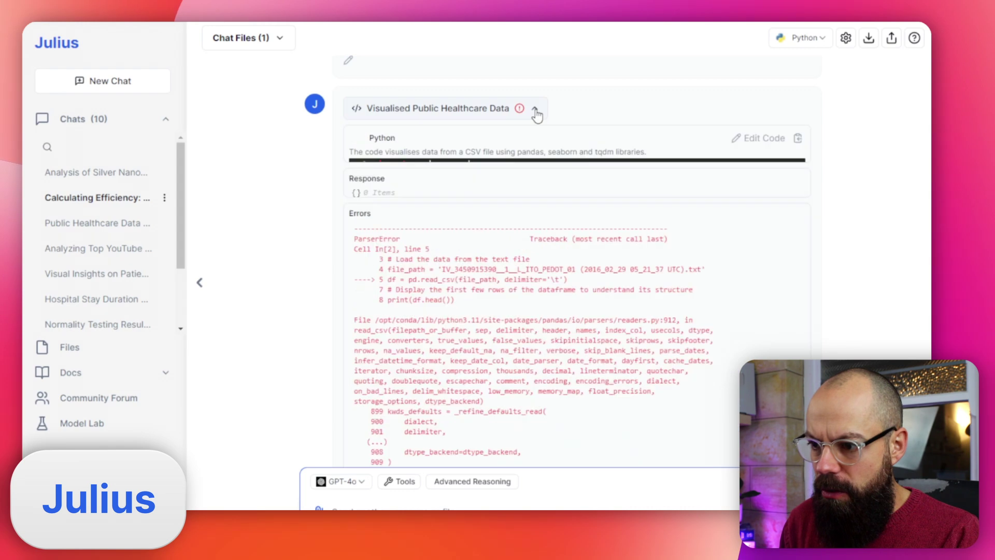
{"action": "scroll", "coordinate": [441, 259], "scroll_direction": "down", "scroll_amount": 5}
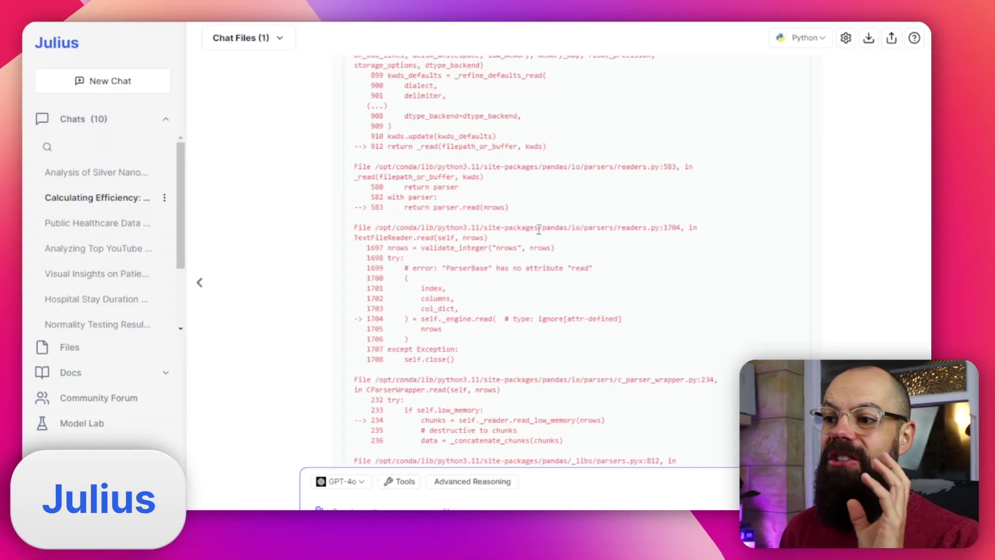
{"action": "scroll", "coordinate": [539, 230], "scroll_direction": "up", "scroll_amount": 15}
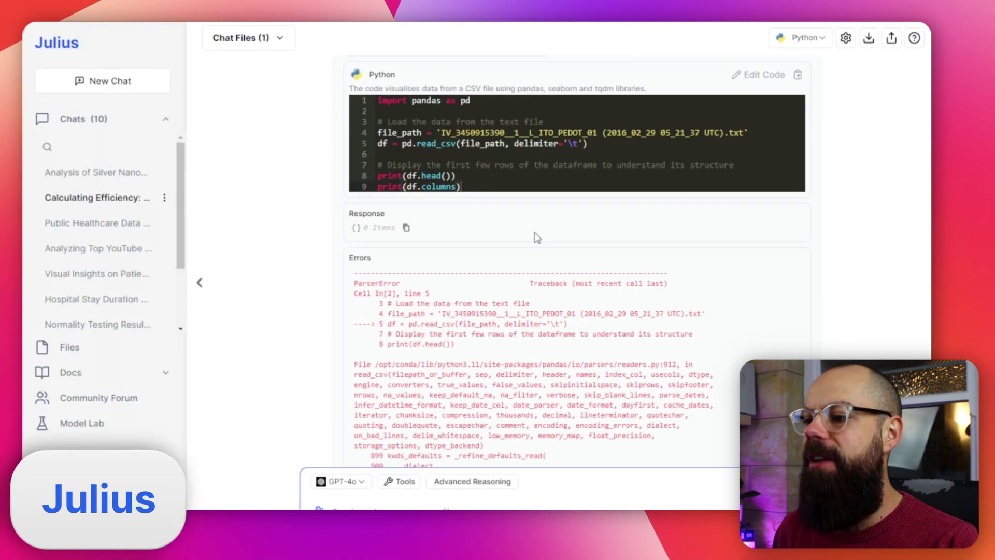
{"action": "scroll", "coordinate": [558, 365], "scroll_direction": "down", "scroll_amount": 15}
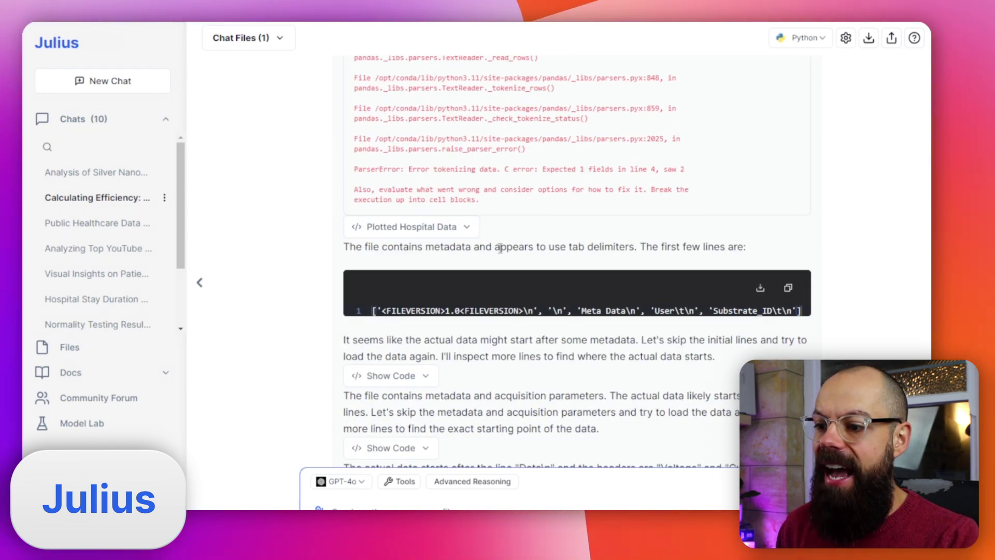
Step: Read how Julius skips the metadata and reloads the file, highlighting the Voltage and Current table and the data start explanation
{"action": "scroll", "coordinate": [499, 260], "scroll_direction": "down", "scroll_amount": 7}
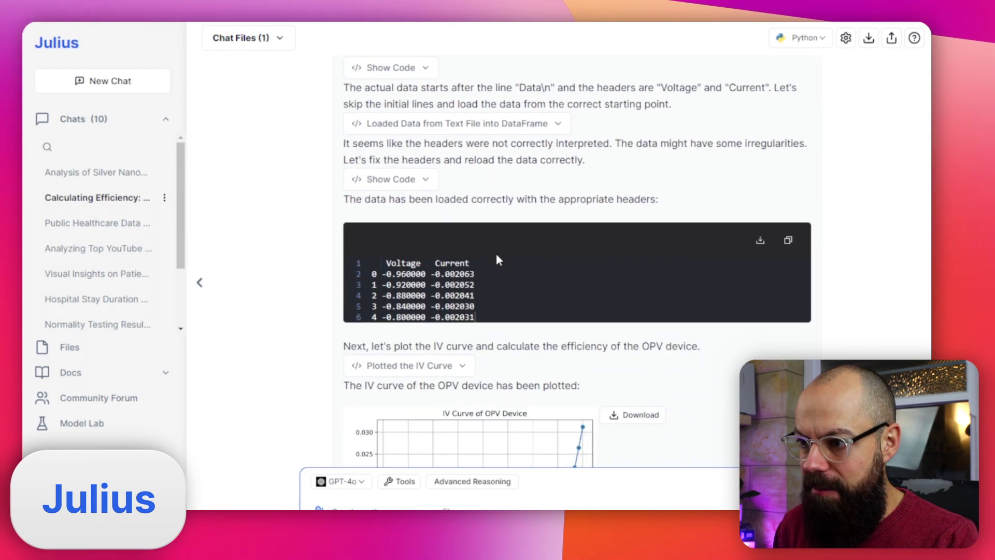
{"action": "left_click_drag", "start_coordinate": [383, 266], "coordinate": [478, 318]}
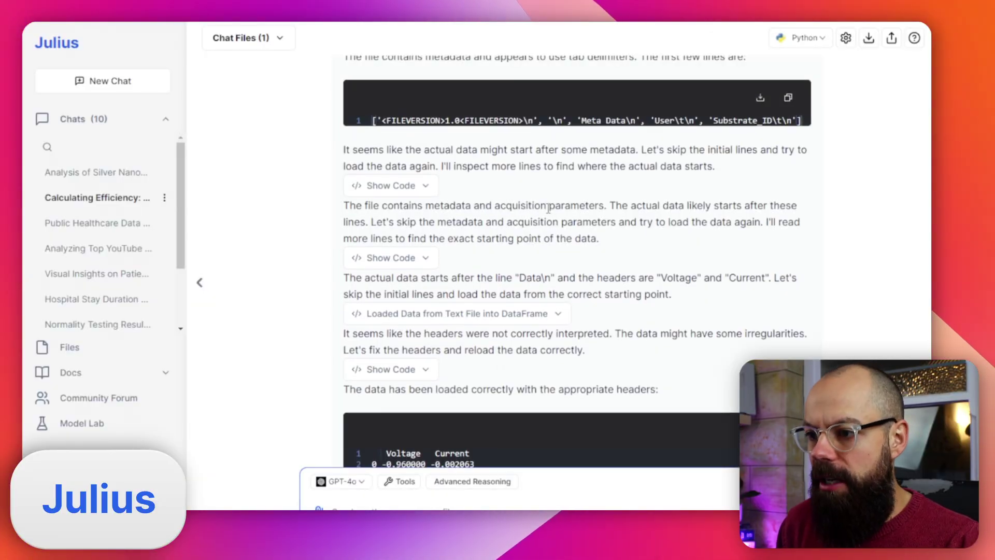
{"action": "scroll", "coordinate": [548, 208], "scroll_direction": "down", "scroll_amount": 2}
{"action": "left_click_drag", "start_coordinate": [375, 216], "coordinate": [387, 216]}
{"action": "scroll", "coordinate": [387, 213], "scroll_direction": "down", "scroll_amount": 3}
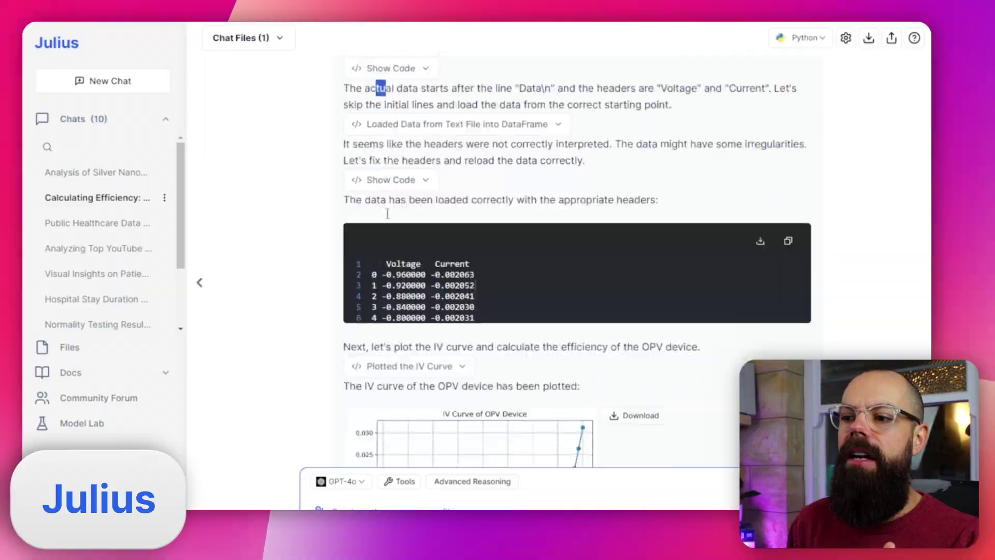